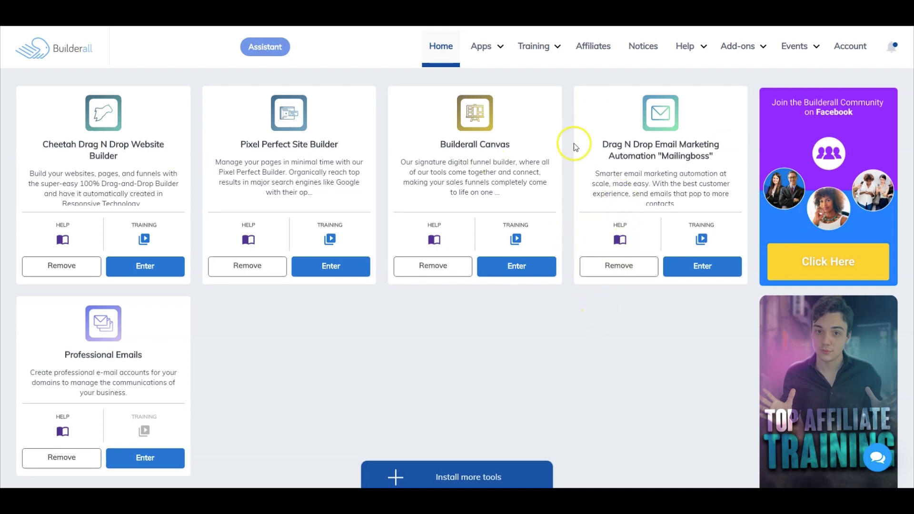
# - Open the affiliate Funnel Club page and review the settings for promoting with a custom domain
pyautogui.click(589, 48)
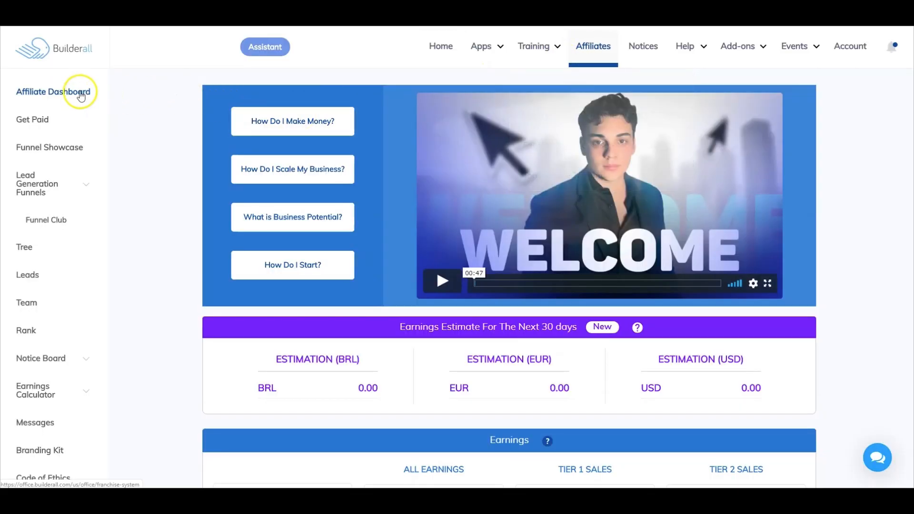
pyautogui.click(58, 220)
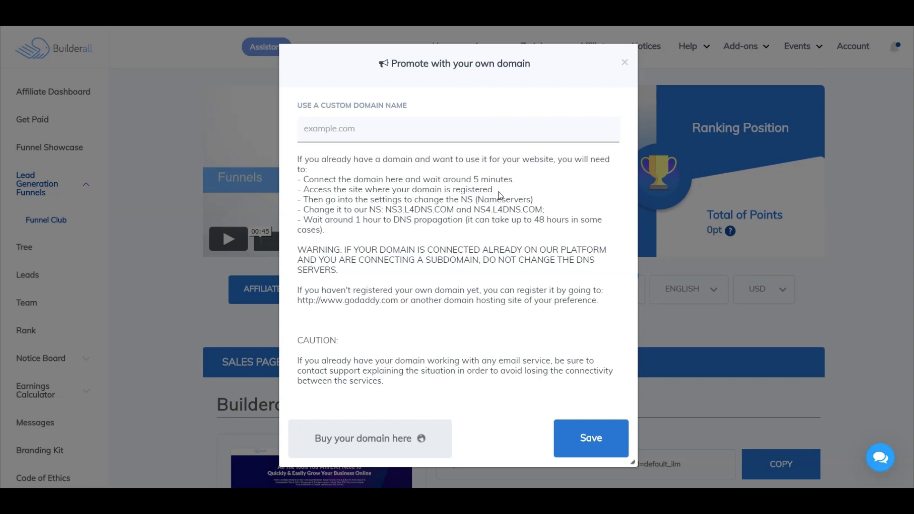
pyautogui.click(624, 62)
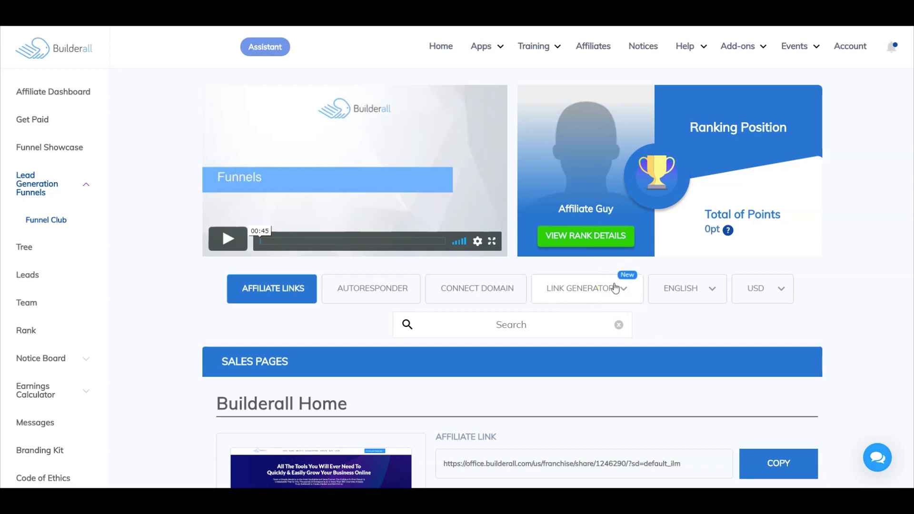
pyautogui.scroll(-1, 127, 96)
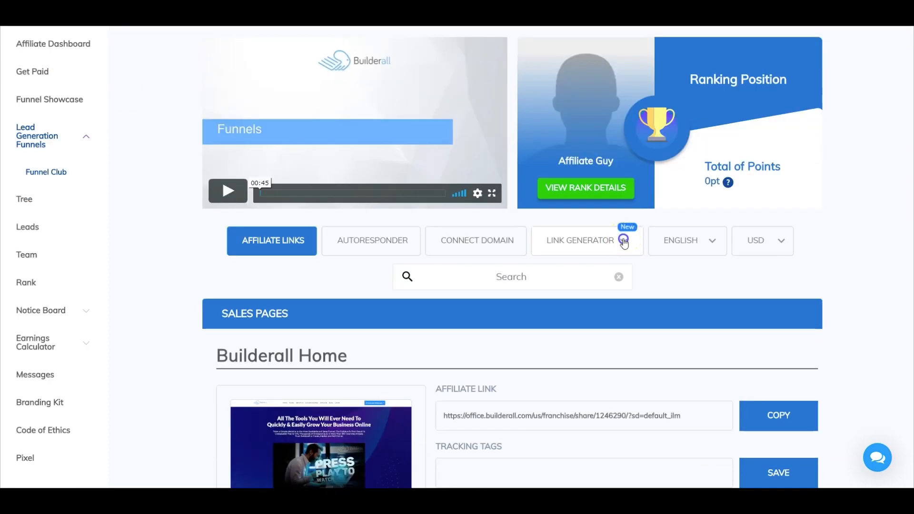
pyautogui.click(624, 241)
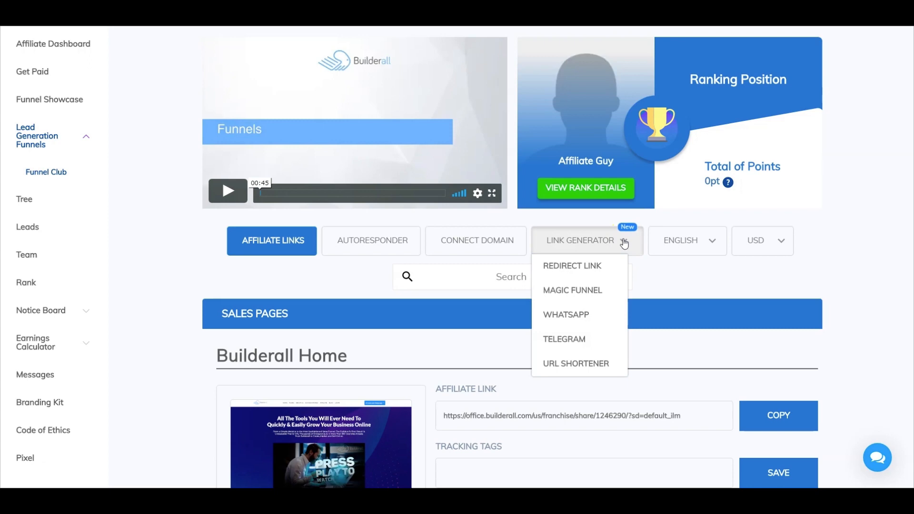
pyautogui.click(588, 265)
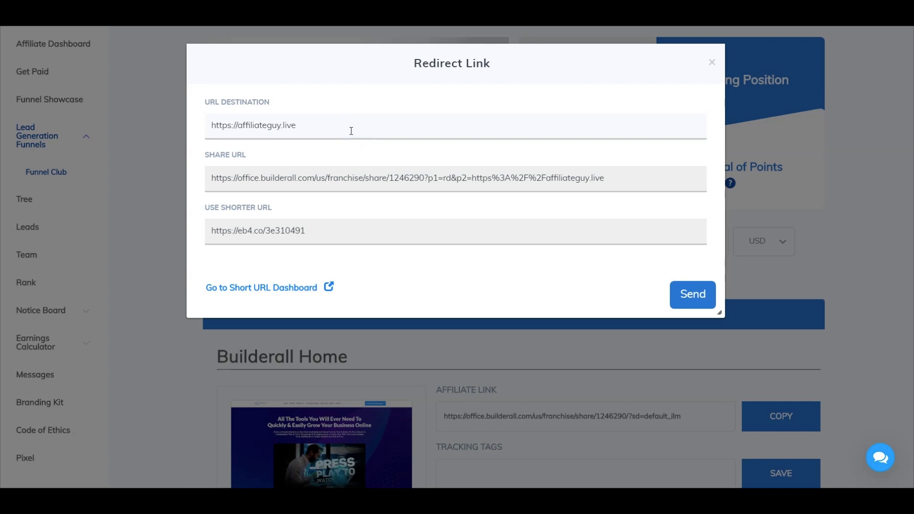
pyautogui.click(321, 128)
pyautogui.moveTo(295, 126); pyautogui.dragTo(193, 126)
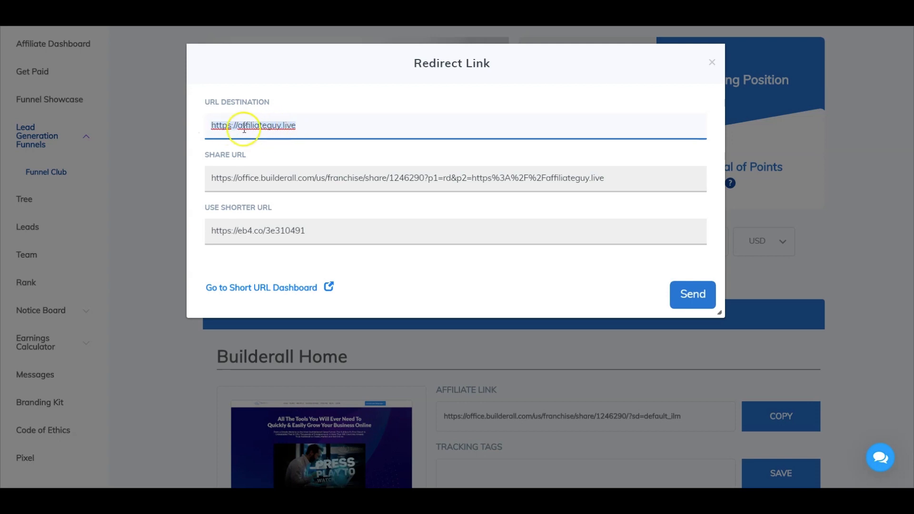
pyautogui.click(694, 297)
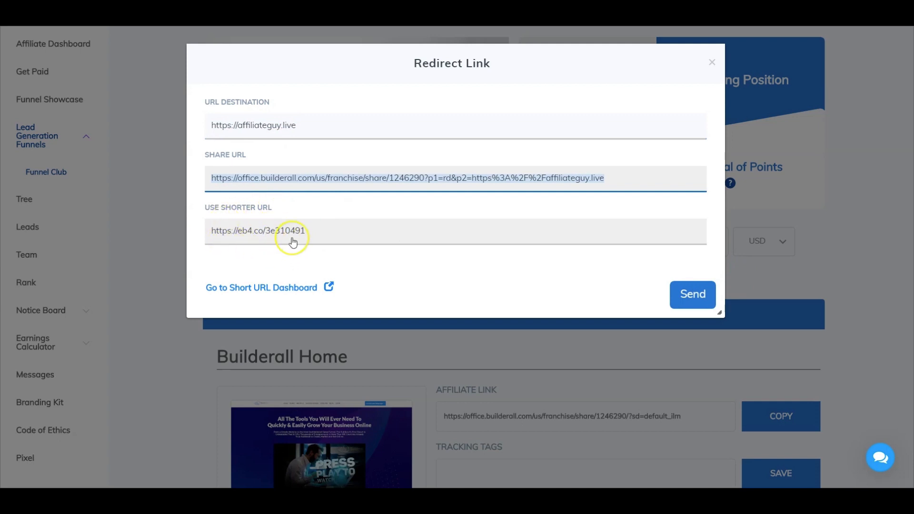
pyautogui.click(712, 63)
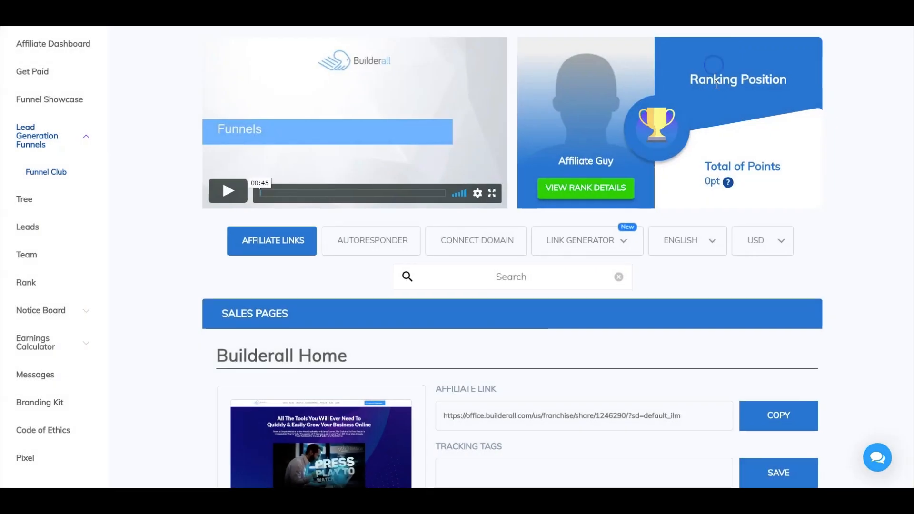
# - Examine the country code, phone number and message fields of the WhatsApp Link Generator, and close it
pyautogui.click(626, 242)
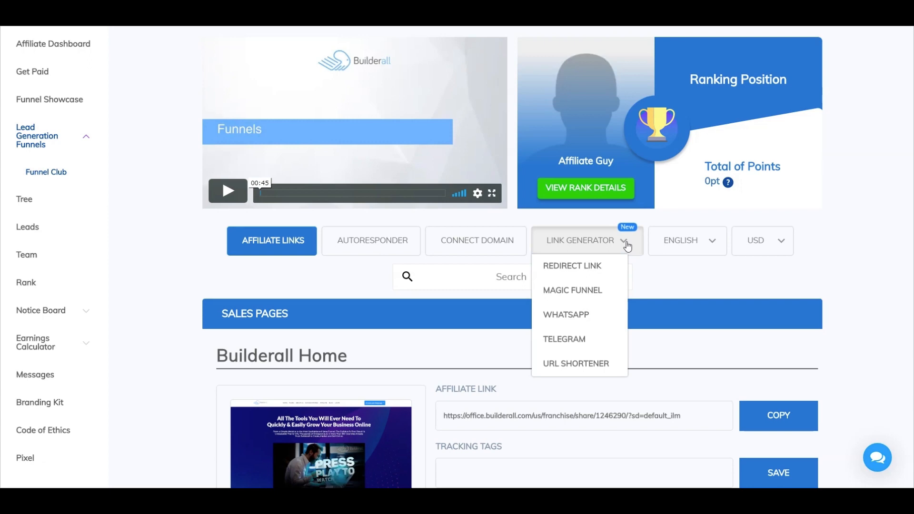
pyautogui.click(577, 313)
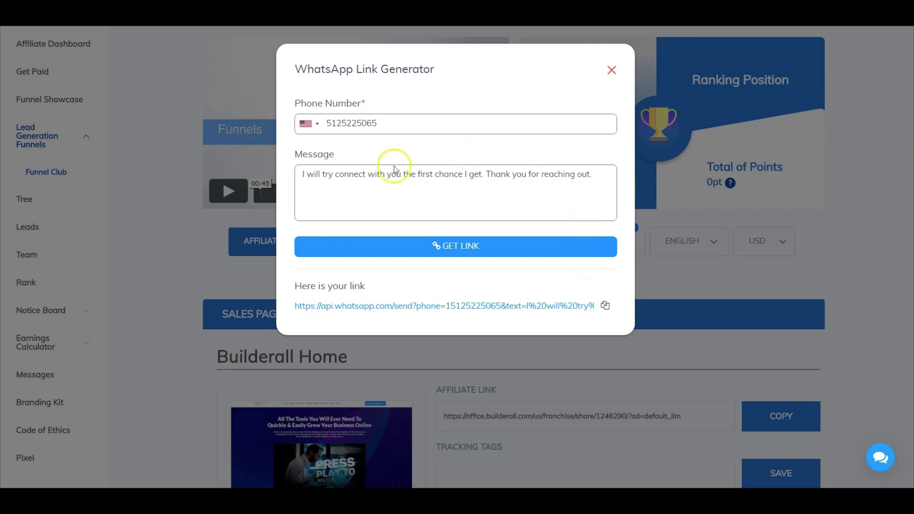
pyautogui.click(310, 125)
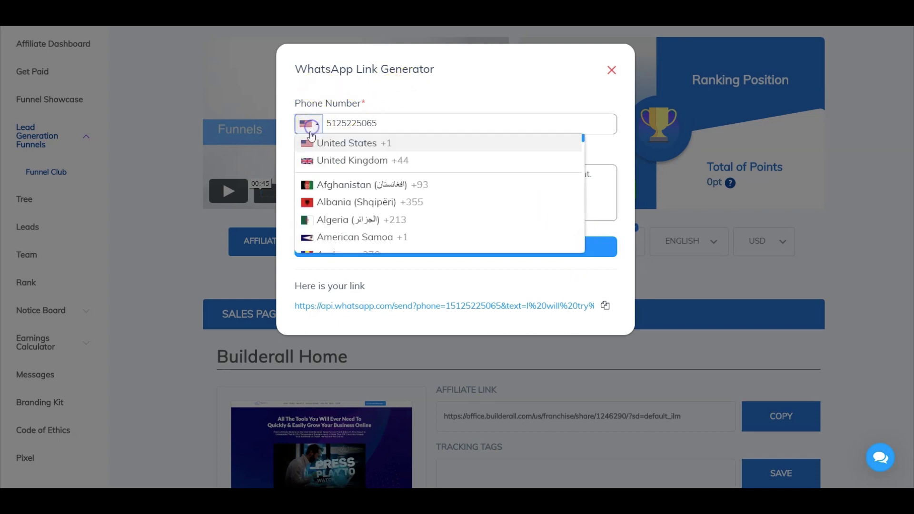
pyautogui.click(340, 123)
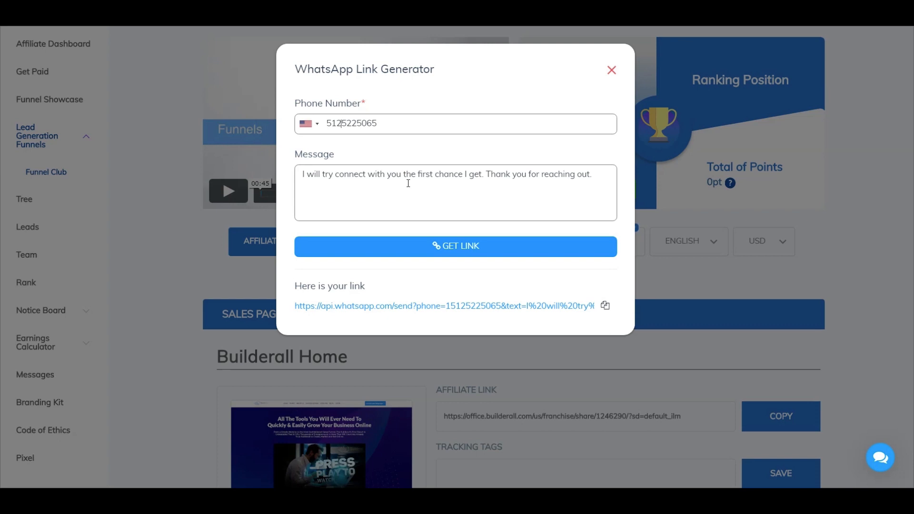
pyautogui.click(611, 71)
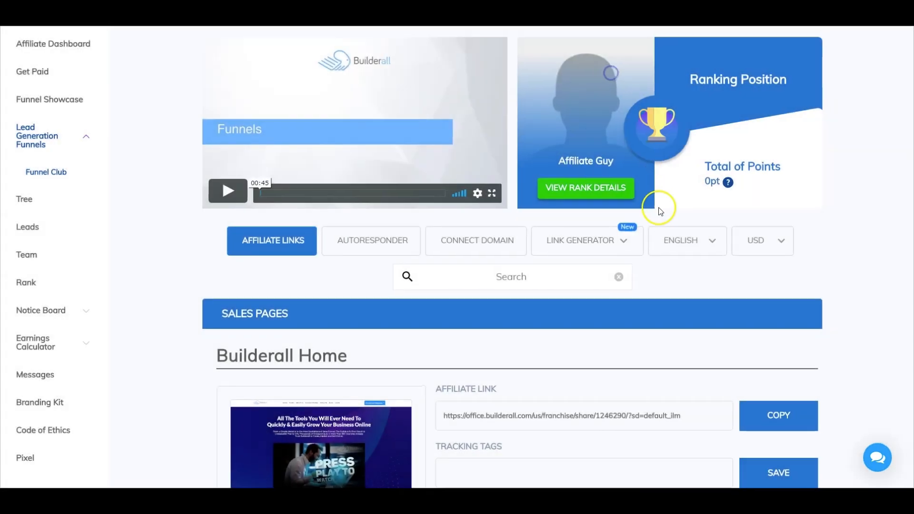
# - Examine the username field of the Telegram Link Generator, and close it
pyautogui.click(624, 242)
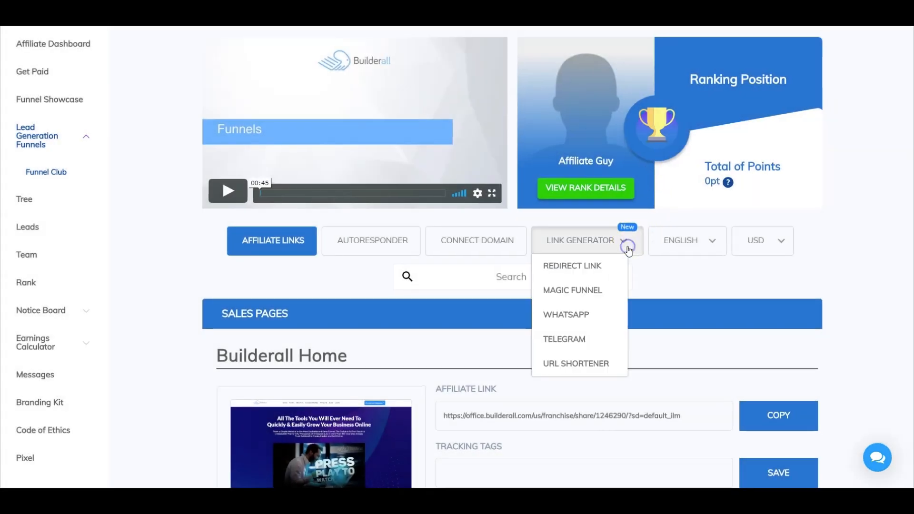
pyautogui.click(579, 340)
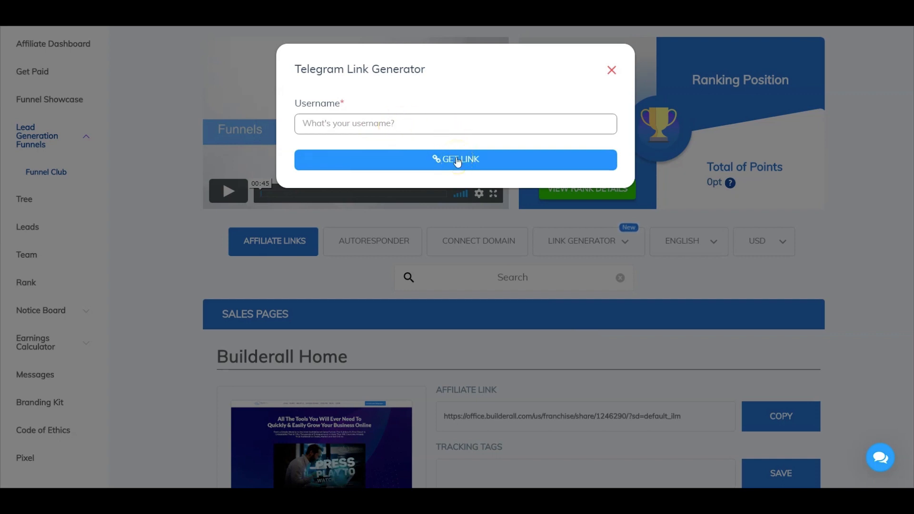
pyautogui.click(610, 71)
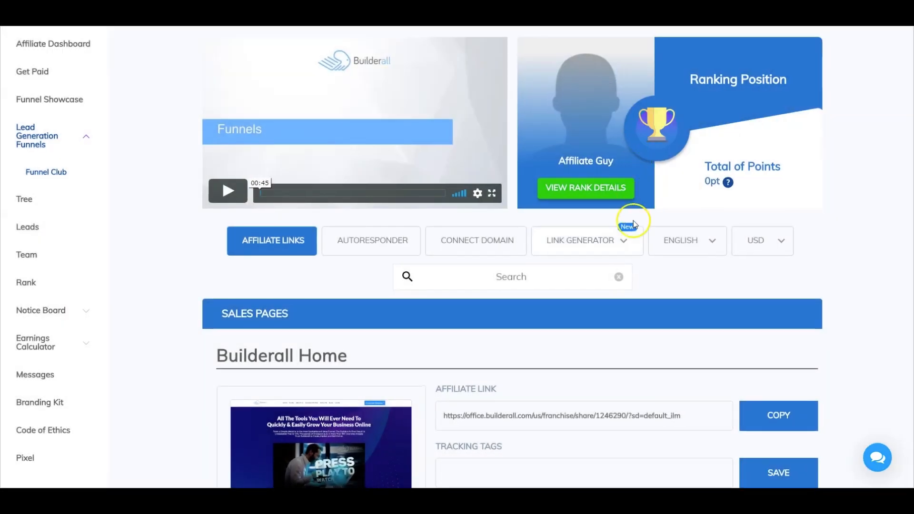
# - Copy the affiliate link of the "Optin - All the tools for 1 Dollar" funnel
pyautogui.click(630, 240)
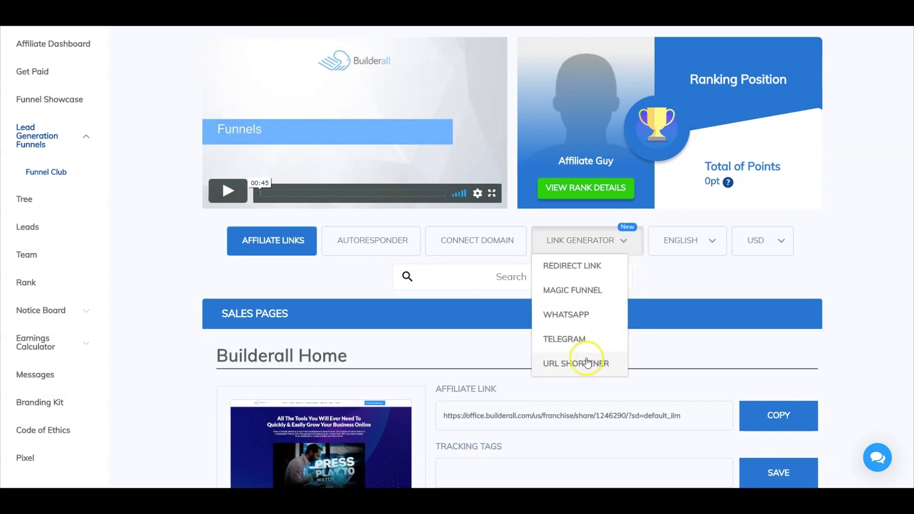
pyautogui.click(644, 356)
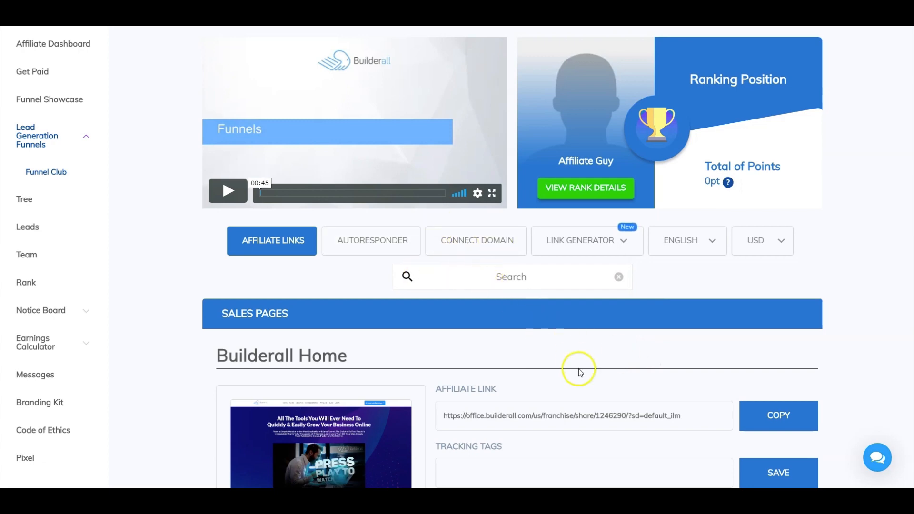
pyautogui.scroll(-3, 579, 371)
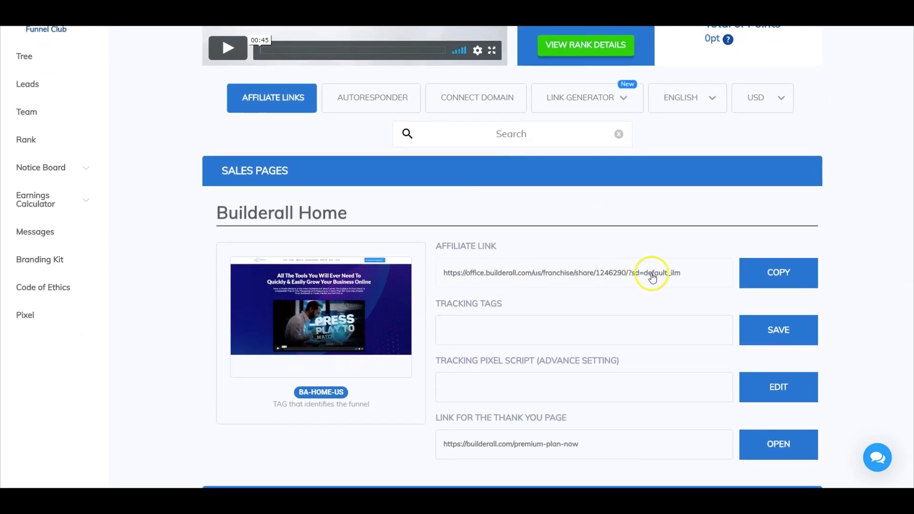
pyautogui.scroll(-5, 484, 428)
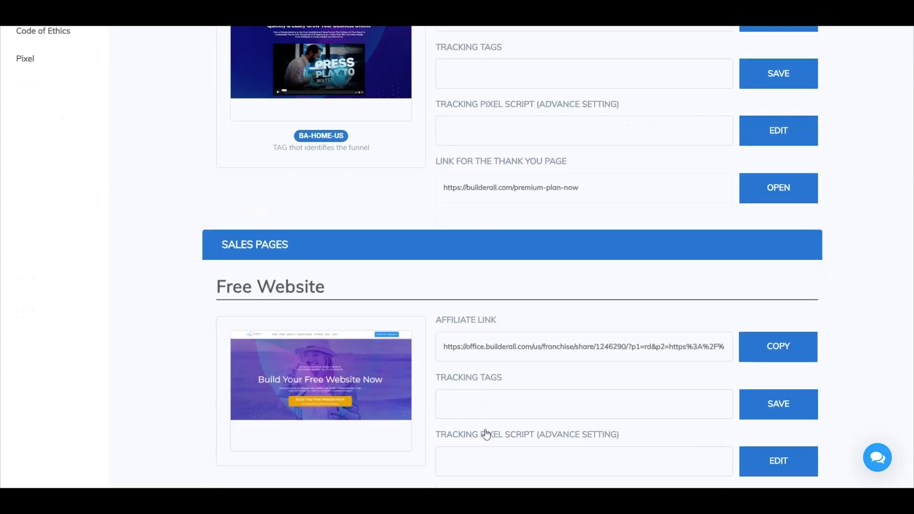
pyautogui.scroll(-2, 537, 356)
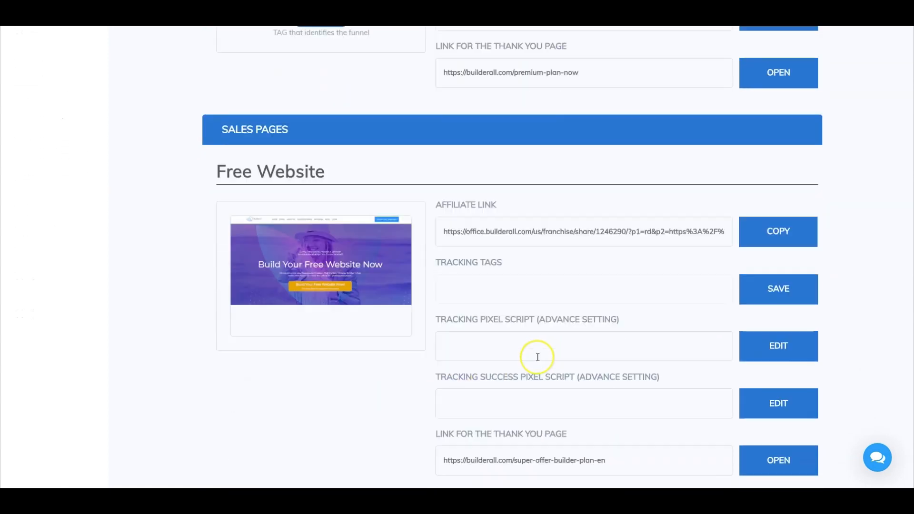
pyautogui.scroll(-6, 538, 356)
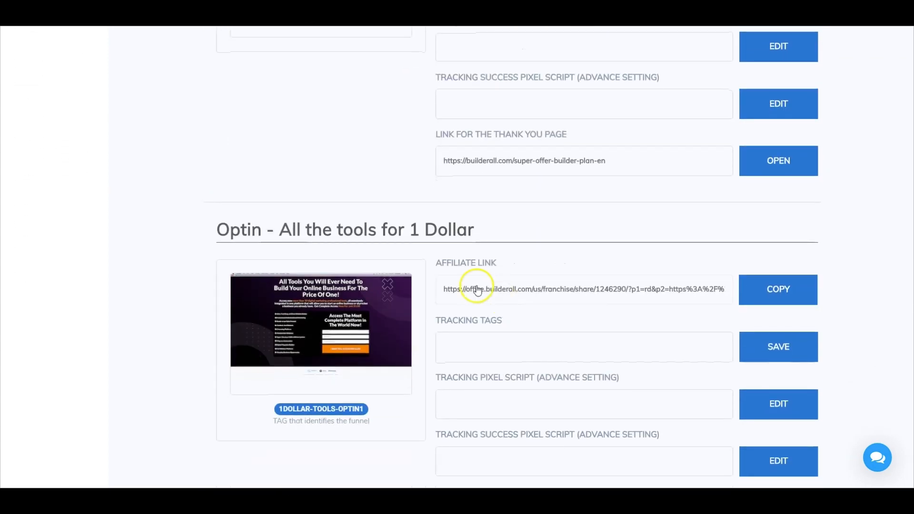
pyautogui.click(774, 294)
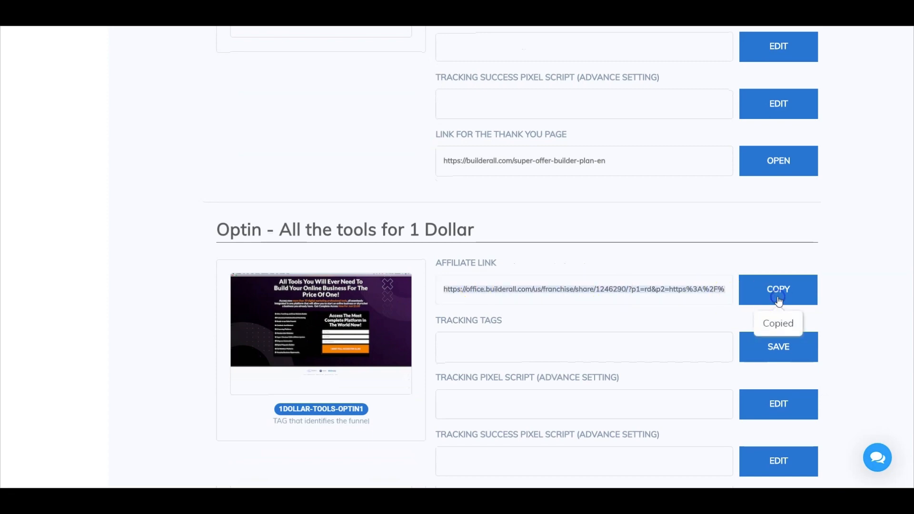
# - Create a short URL from the copied 1 Dollar opt-in affiliate link with the URL Shortener
pyautogui.scroll(15, 578, 330)
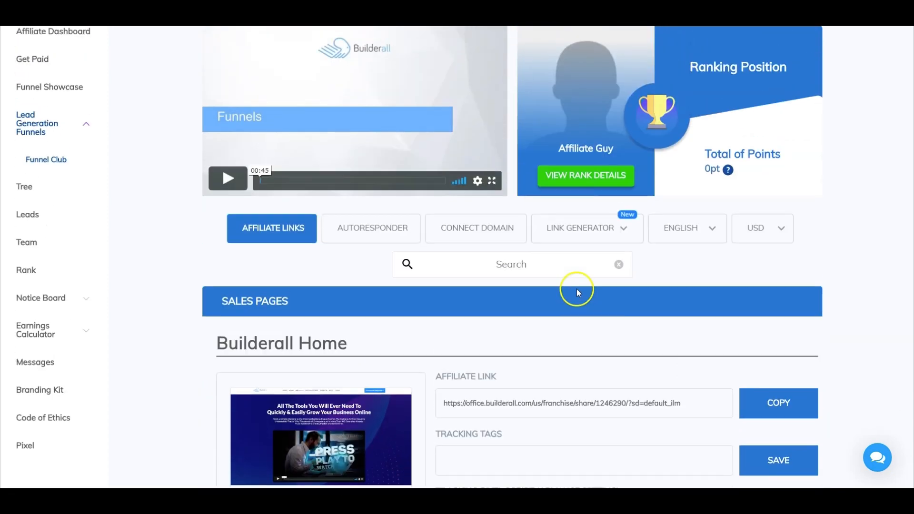
pyautogui.click(621, 240)
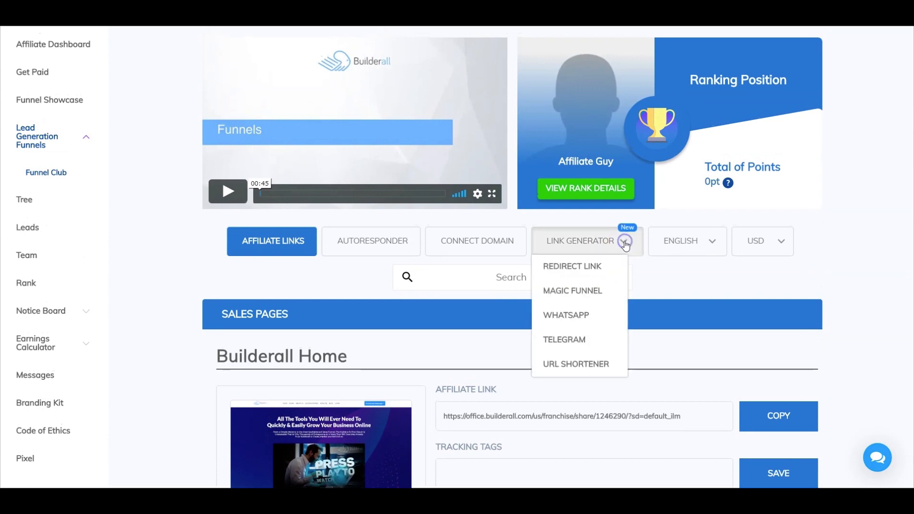
pyautogui.click(580, 364)
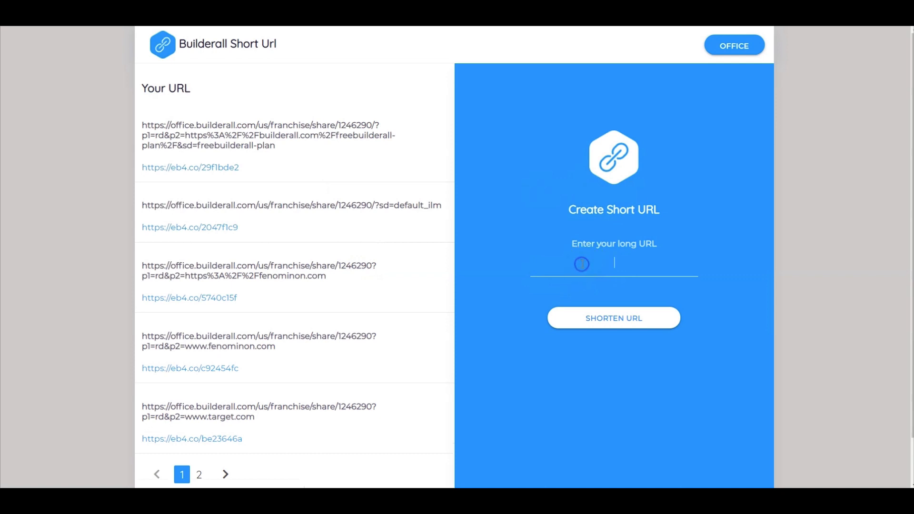
pyautogui.hotkey('ctrl', 'v')
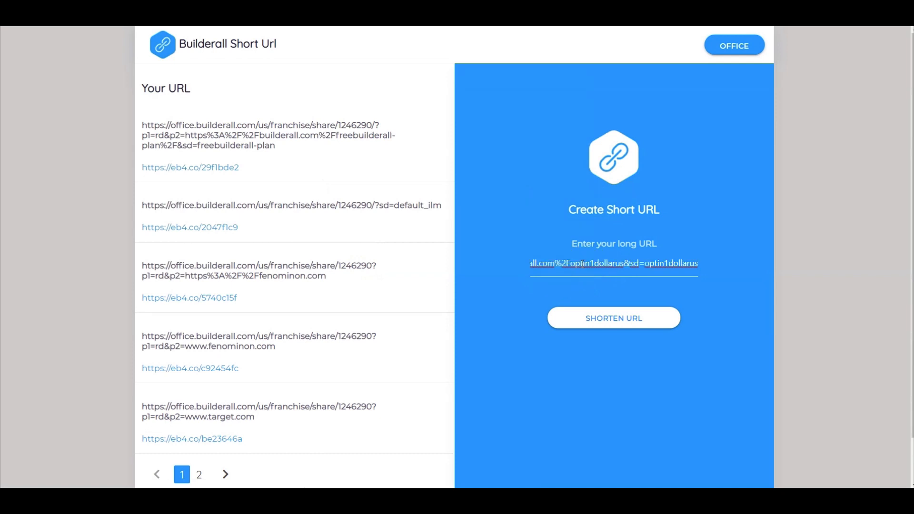
pyautogui.click(607, 320)
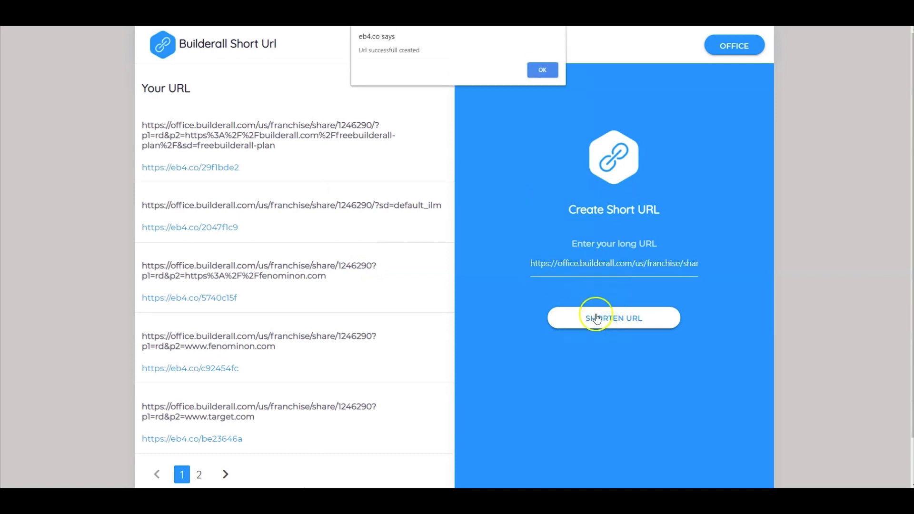
pyautogui.press('Return')
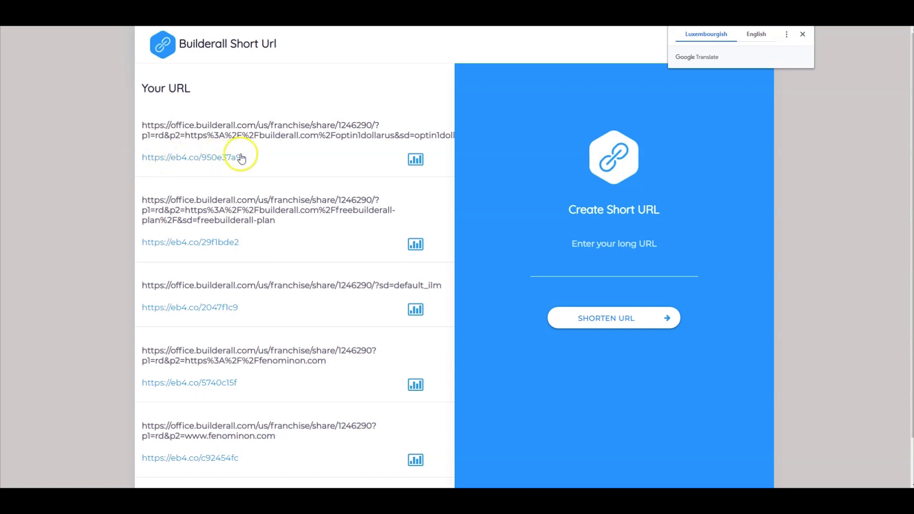
# - Examine the click statistics of the newly shortened opt-in link by day, week and month
pyautogui.click(415, 162)
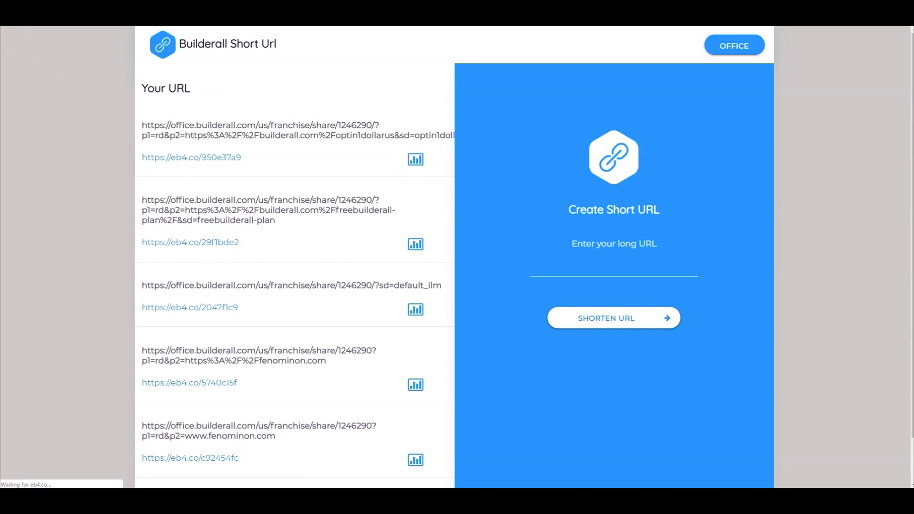
pyautogui.scroll(-2, 505, 233)
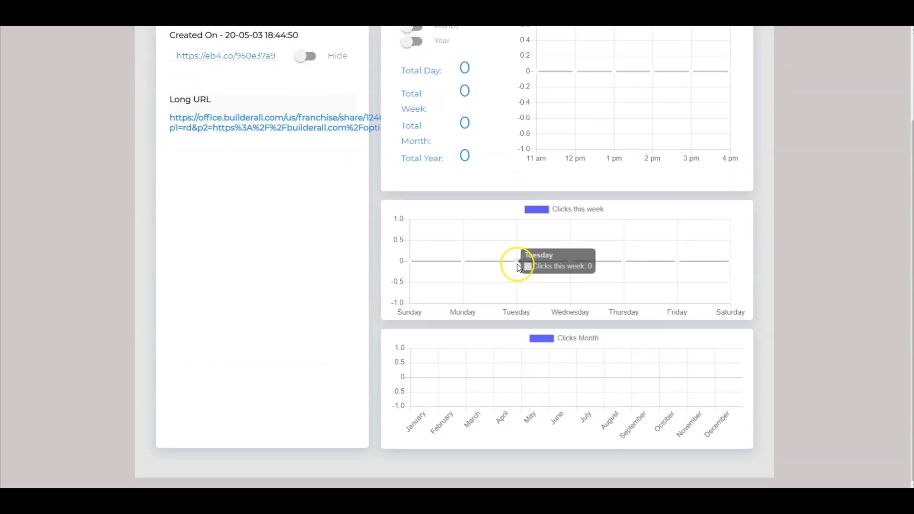
pyautogui.scroll(2, 529, 284)
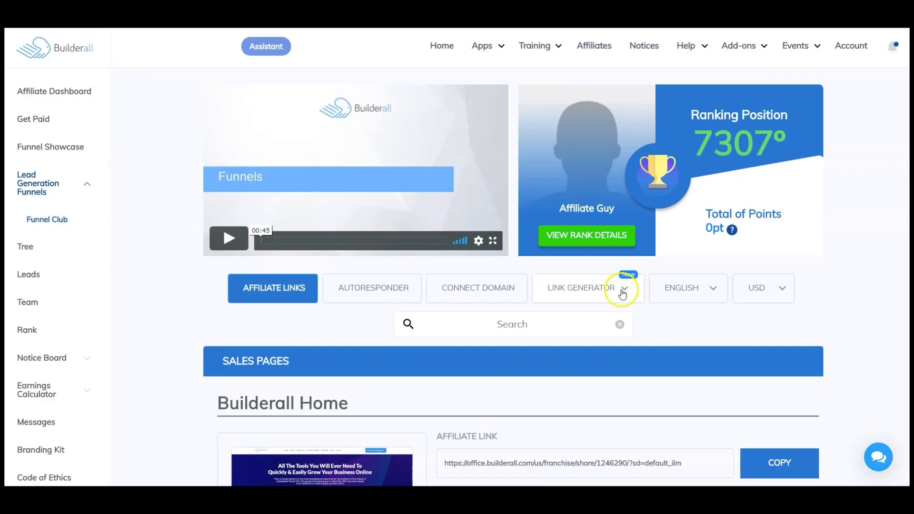
# - Start a Magic Funnel link in the link generator and enable Cheetah Access for it
pyautogui.click(622, 289)
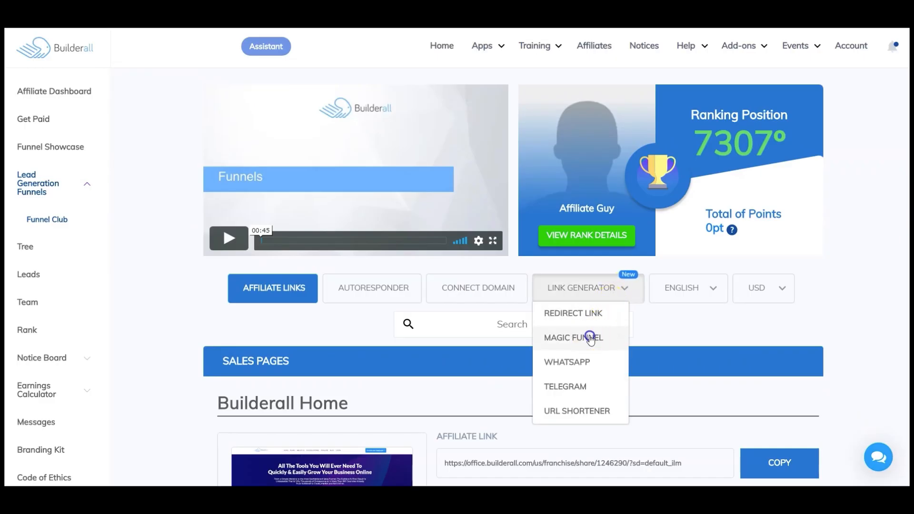
pyautogui.click(607, 337)
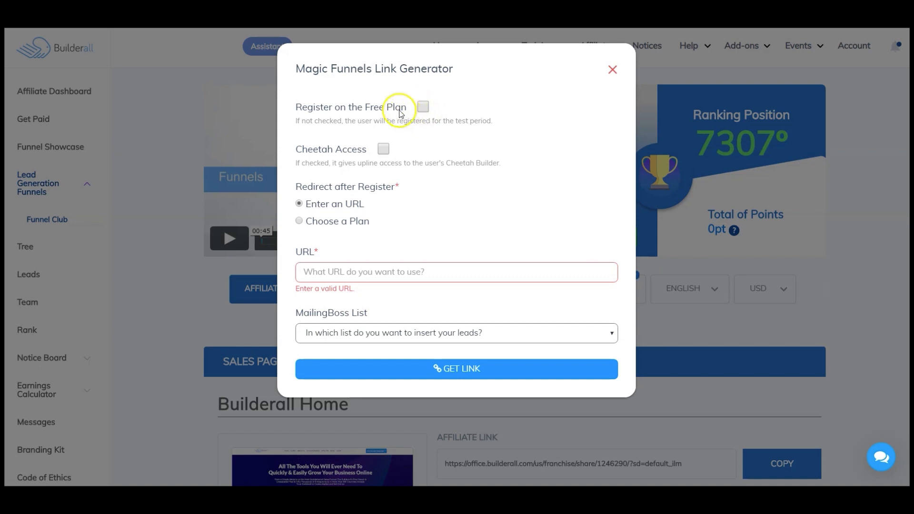
pyautogui.click(383, 149)
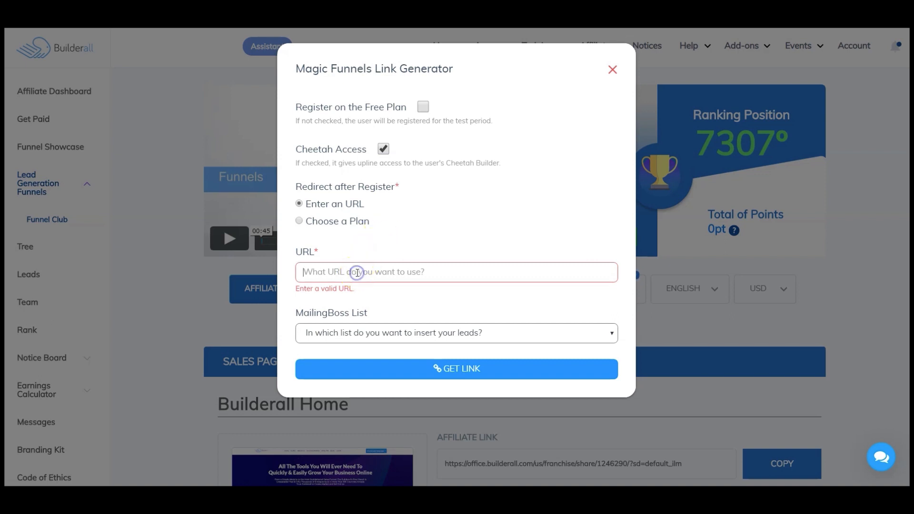
pyautogui.click(357, 272)
pyautogui.write('htt')
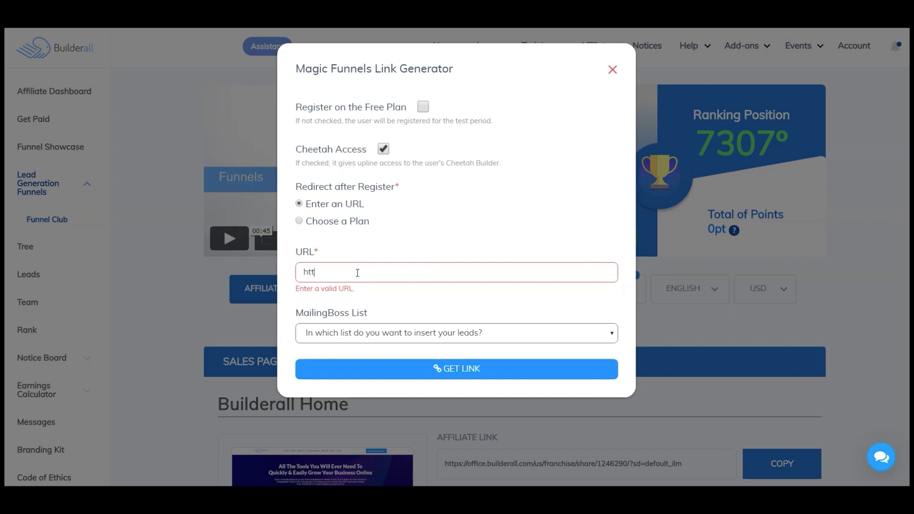
pyautogui.write('ps://affiliateguy.live')
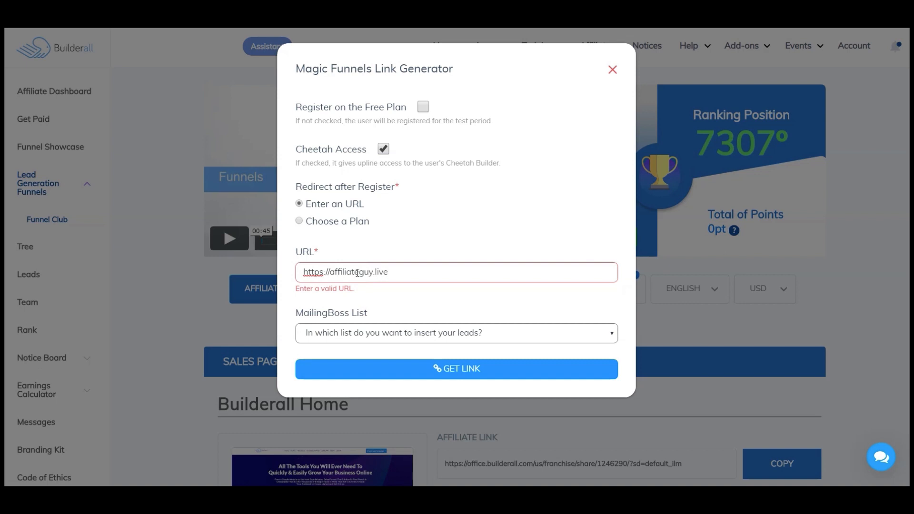
pyautogui.click(413, 273)
pyautogui.write('/thank_you')
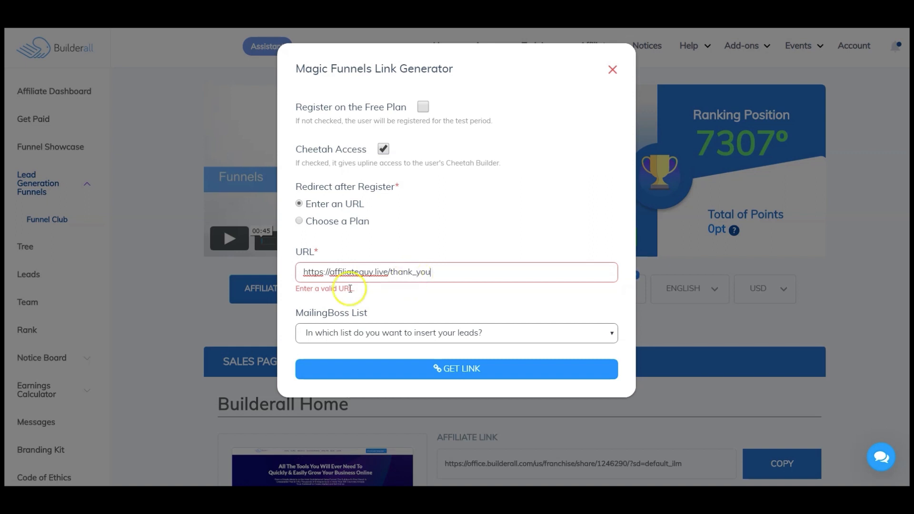
pyautogui.click(133, 69)
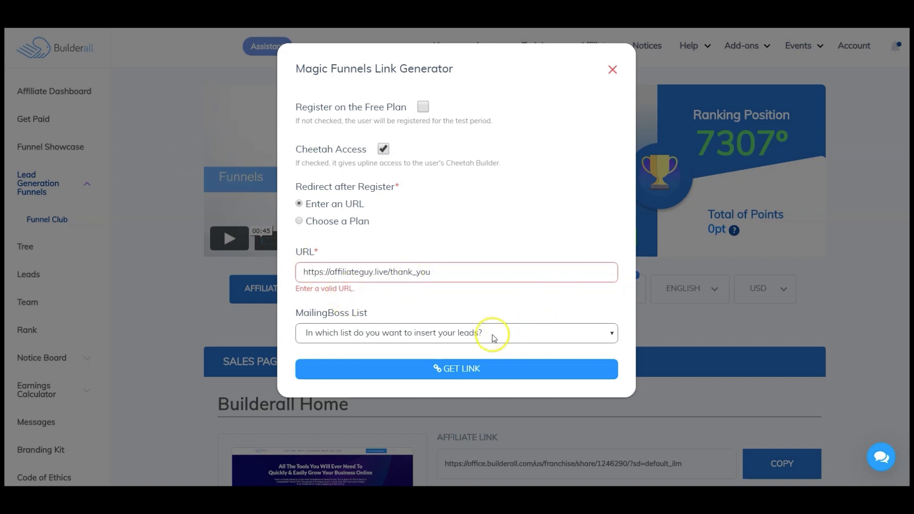
# - Assign the E-mail Marketing list as the MailingBoss list, and generate and copy the Magic Funnel link
pyautogui.click(457, 335)
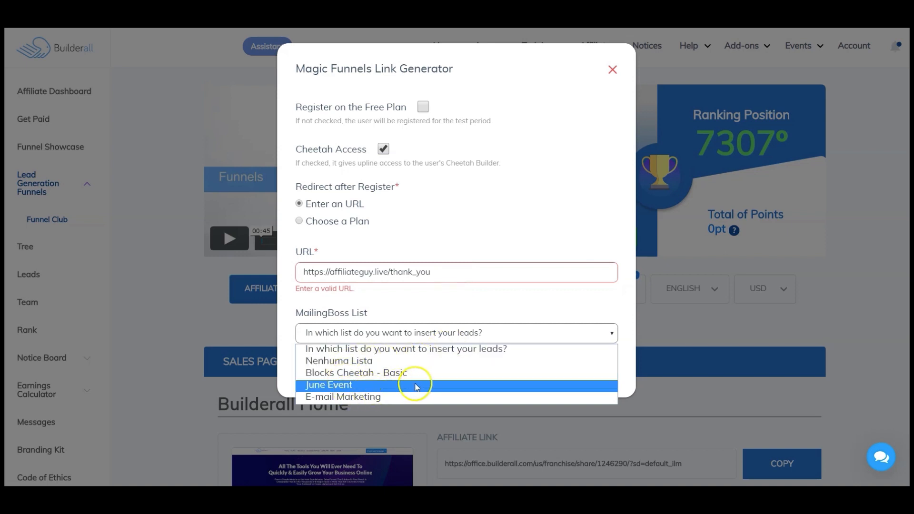
pyautogui.click(349, 396)
pyautogui.click(463, 370)
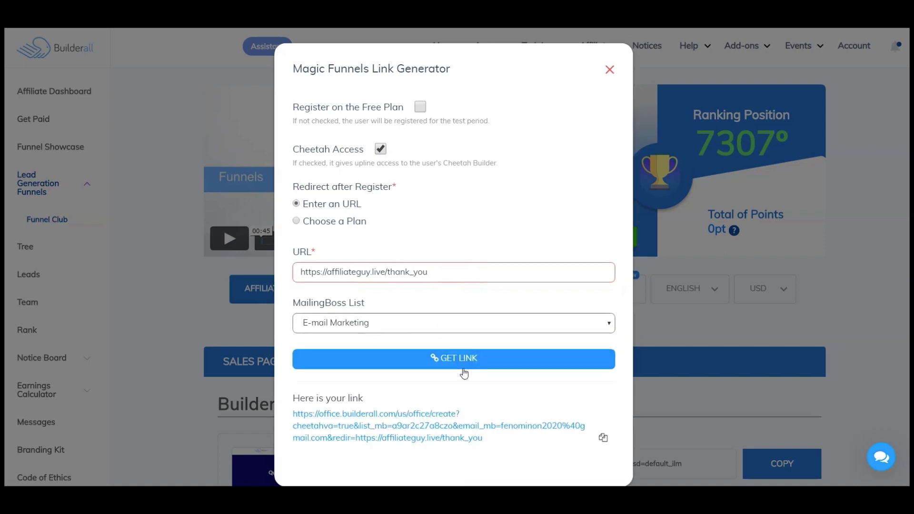
pyautogui.click(603, 439)
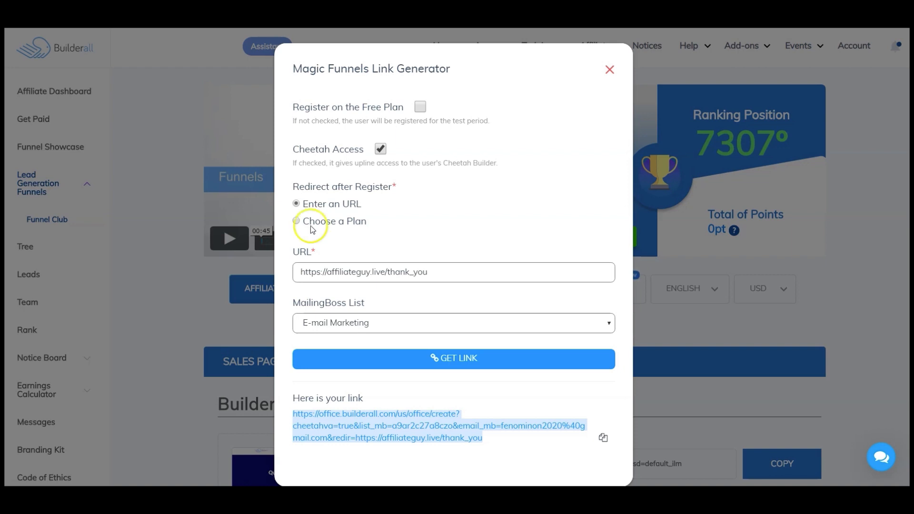
# - Switch the redirect after registration to a plan and select Premium Plan USD (2020)
pyautogui.click(296, 221)
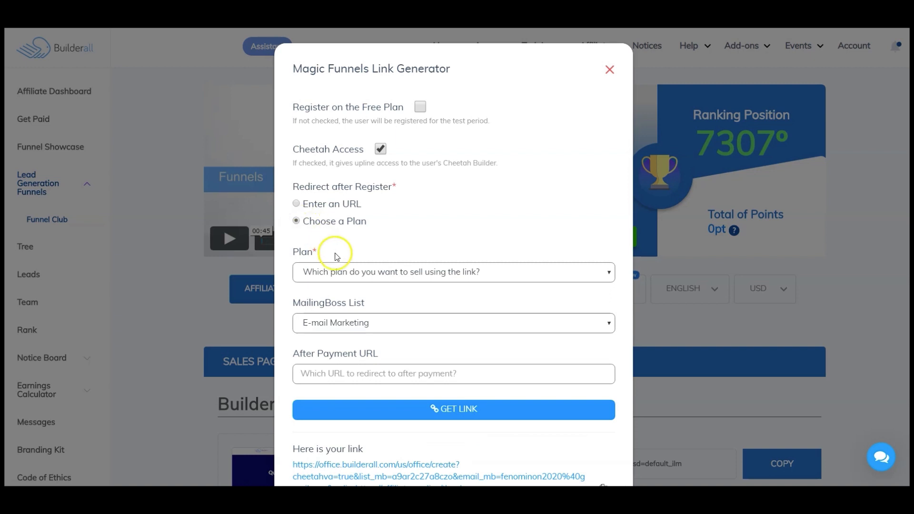
pyautogui.click(344, 273)
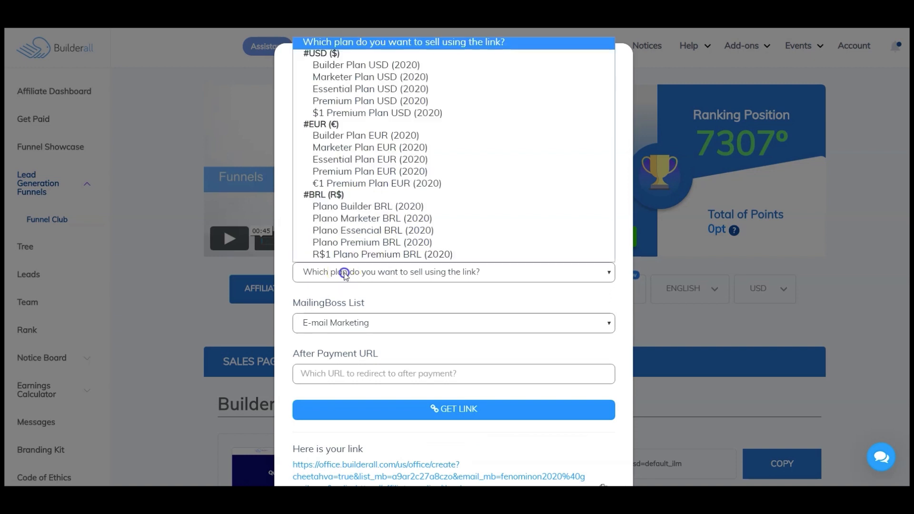
pyautogui.click(329, 101)
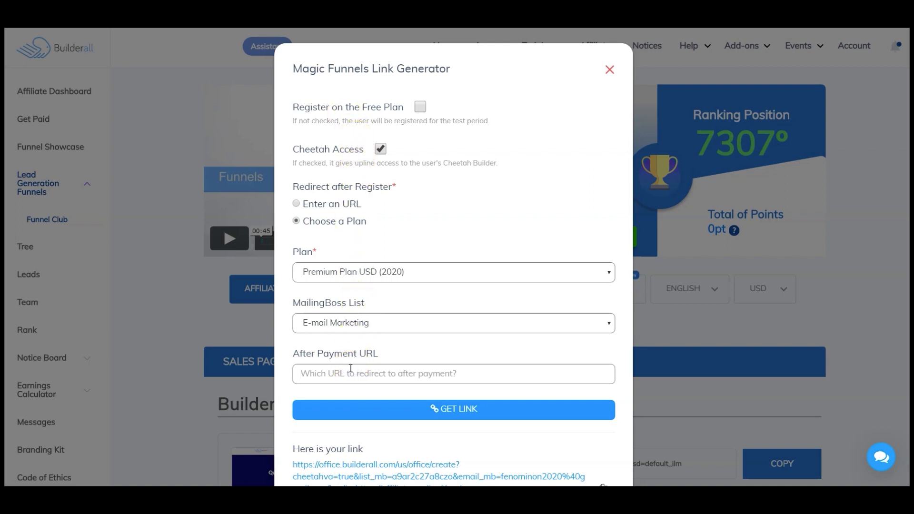
pyautogui.write('ht')
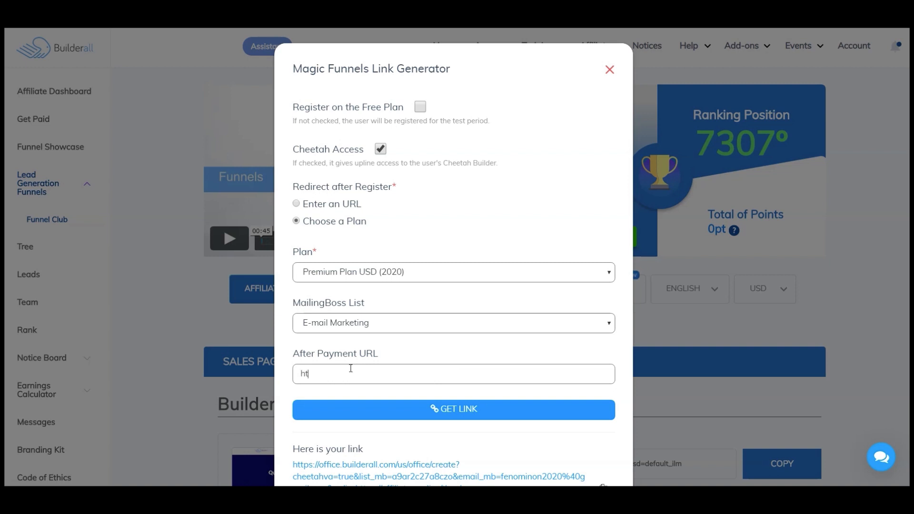
pyautogui.write('tps://affiliateguy.live')
pyautogui.click(456, 408)
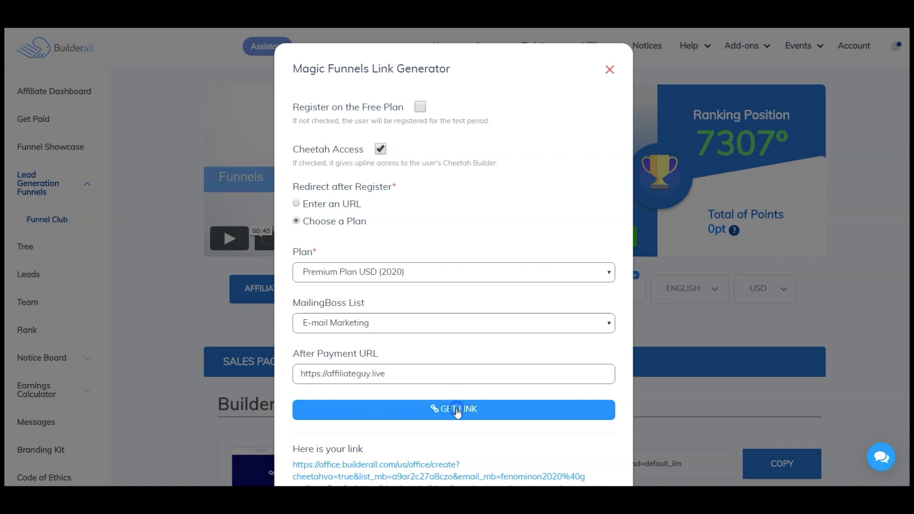
pyautogui.scroll(-2, 480, 391)
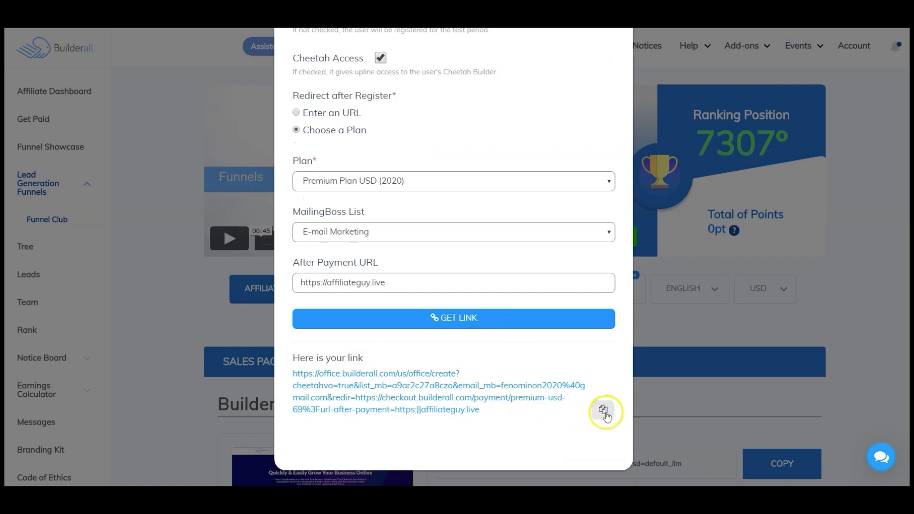
pyautogui.click(603, 410)
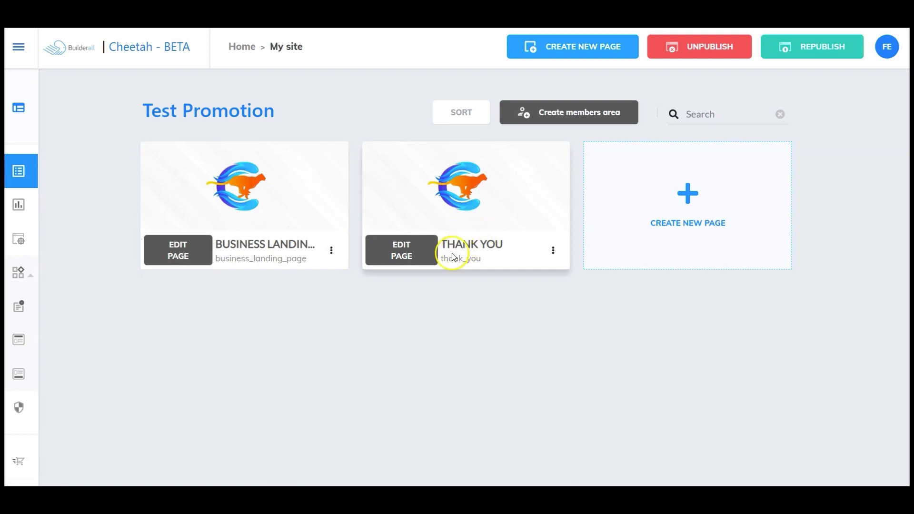
# - Open the Business Landing Page of the Test Promotion site in the Cheetah editor and delete its registration form
pyautogui.click(181, 254)
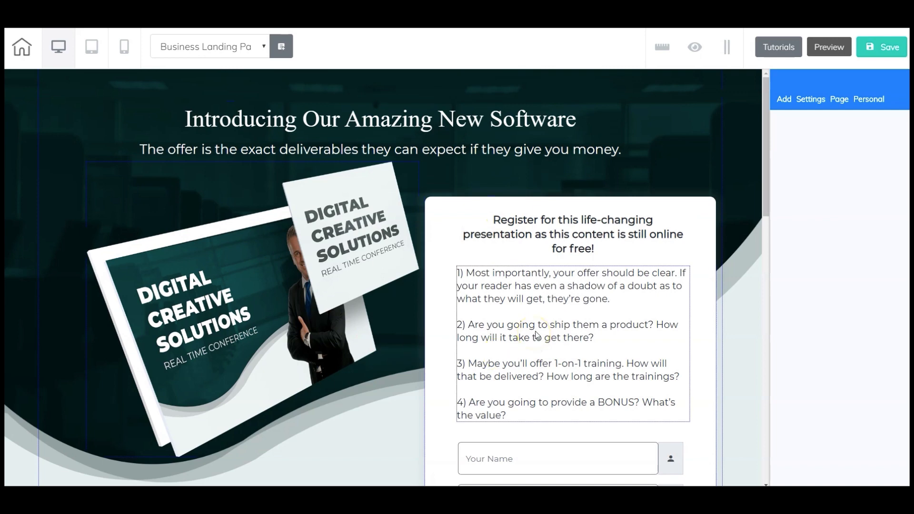
pyautogui.scroll(-3, 613, 277)
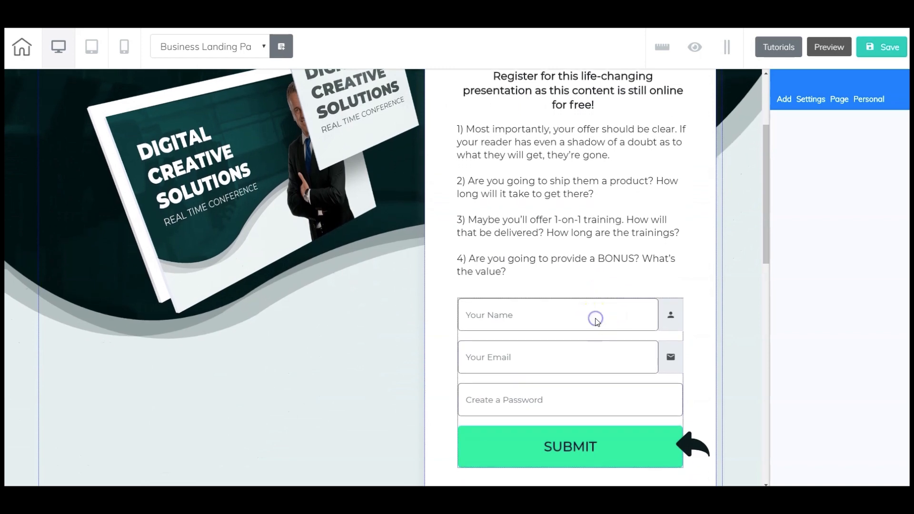
pyautogui.click(594, 317)
pyautogui.click(579, 290)
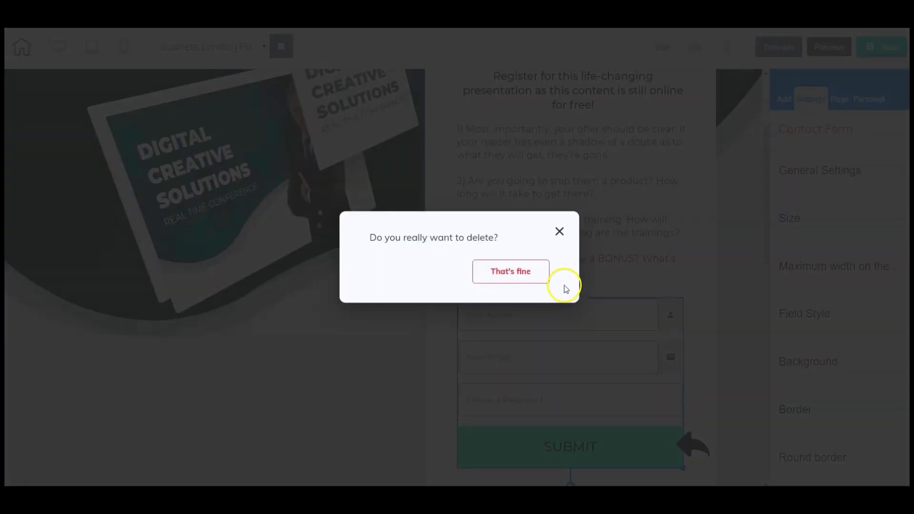
pyautogui.click(520, 275)
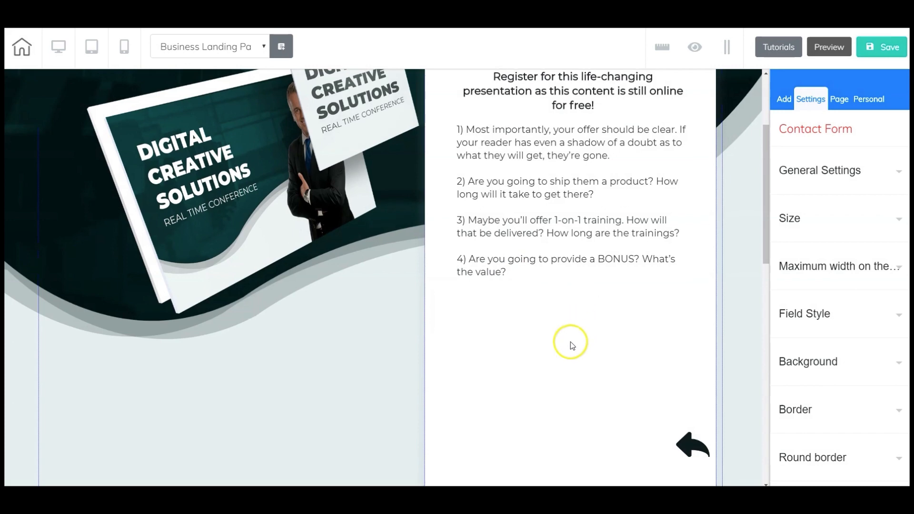
# - Add a Magic Form element to the landing page below the numbered registration text
pyautogui.scroll(3, 570, 342)
pyautogui.click(785, 101)
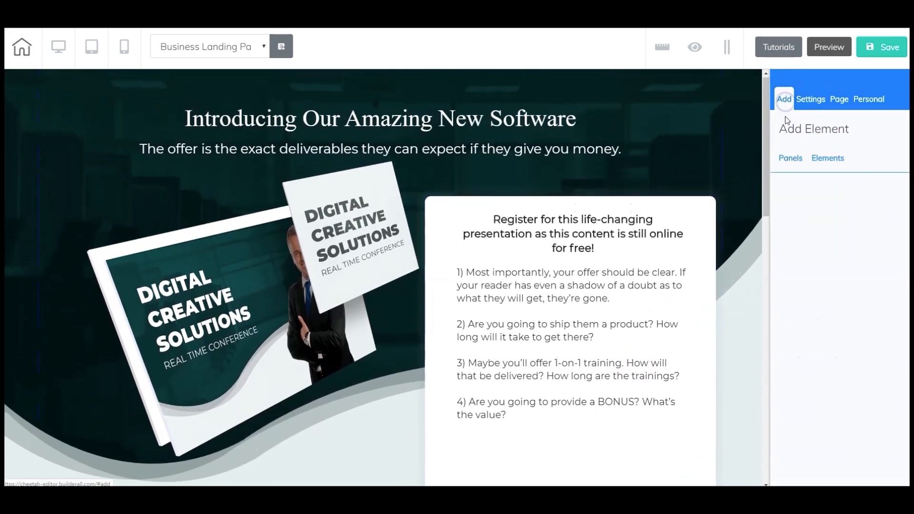
pyautogui.click(819, 159)
pyautogui.scroll(-4, 674, 250)
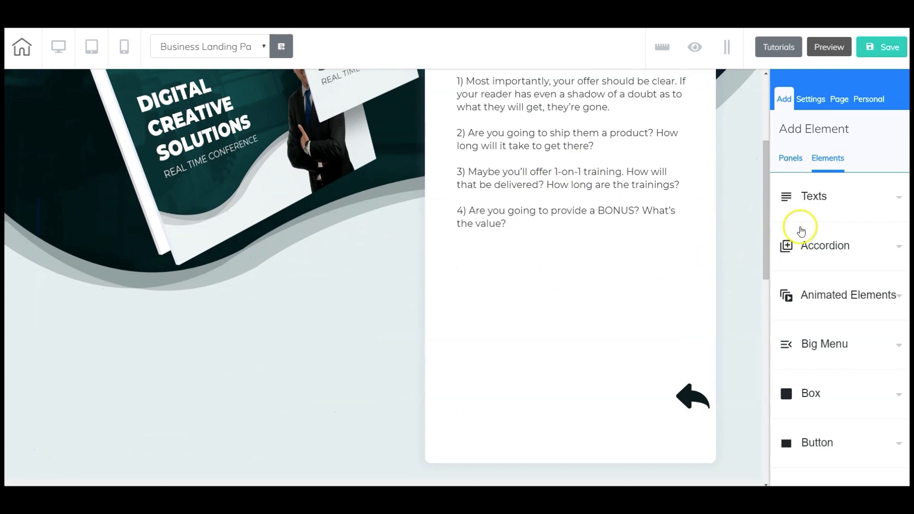
pyautogui.scroll(-5, 830, 243)
pyautogui.scroll(-2, 832, 253)
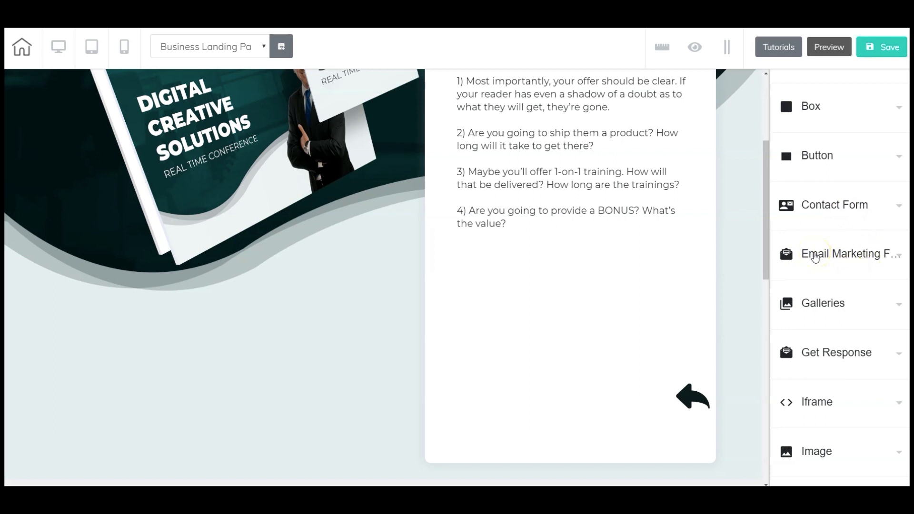
pyautogui.scroll(-6, 814, 257)
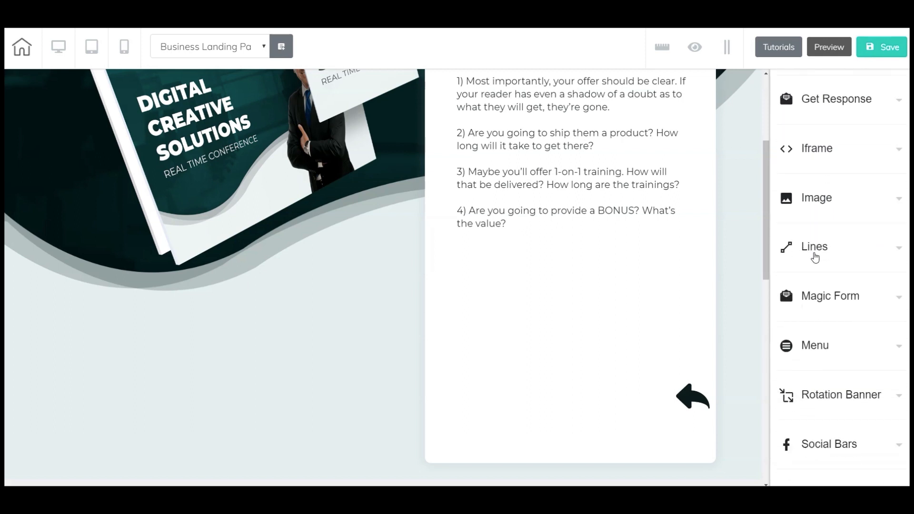
pyautogui.scroll(-1, 815, 262)
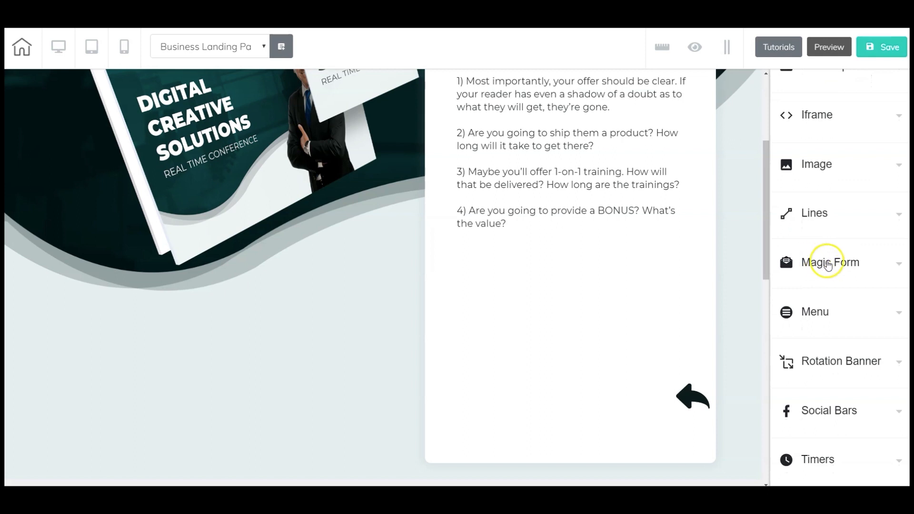
pyautogui.moveTo(827, 262)
pyautogui.mouseDown()
pyautogui.moveTo(777, 267)
pyautogui.moveTo(830, 261)
pyautogui.mouseUp()
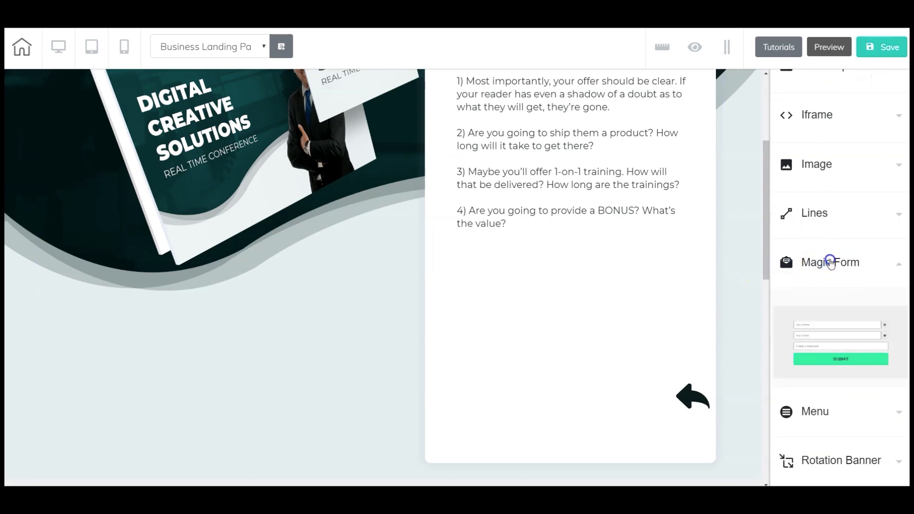
pyautogui.moveTo(814, 329); pyautogui.dragTo(417, 280)
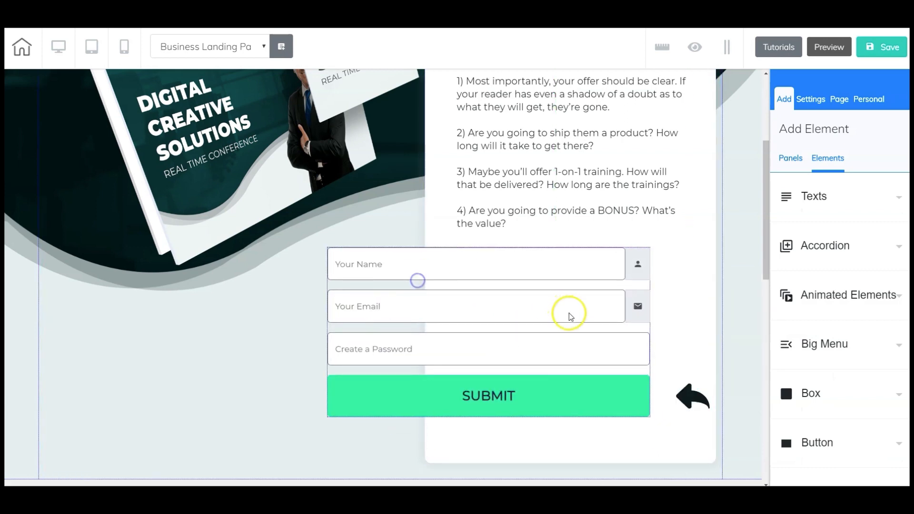
# - Narrow the Magic Form and position it inside the white registration box, below the numbered text
pyautogui.click(614, 352)
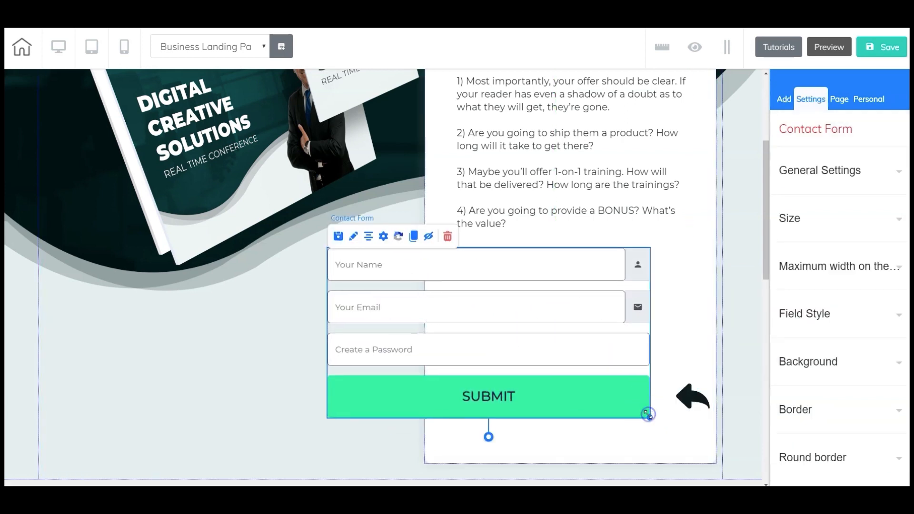
pyautogui.moveTo(648, 414); pyautogui.dragTo(529, 400)
pyautogui.moveTo(489, 367); pyautogui.dragTo(614, 344)
pyautogui.click(376, 338)
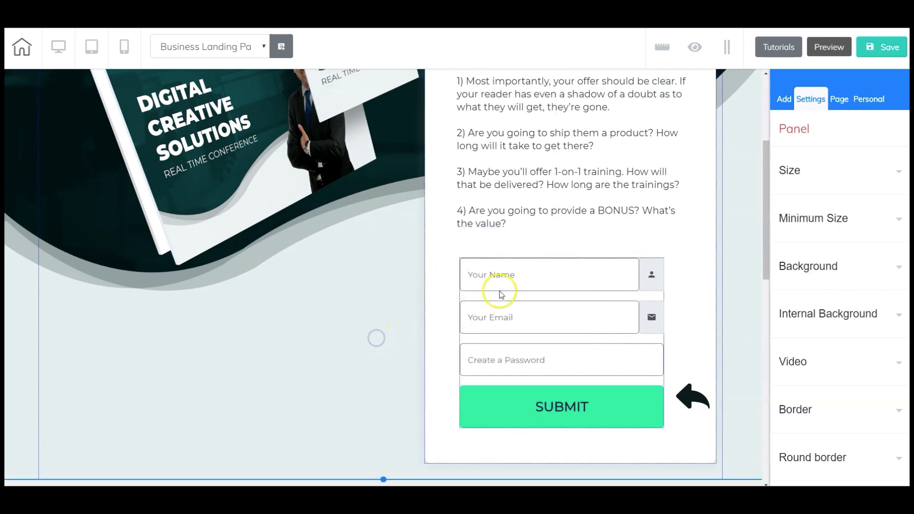
pyautogui.click(570, 318)
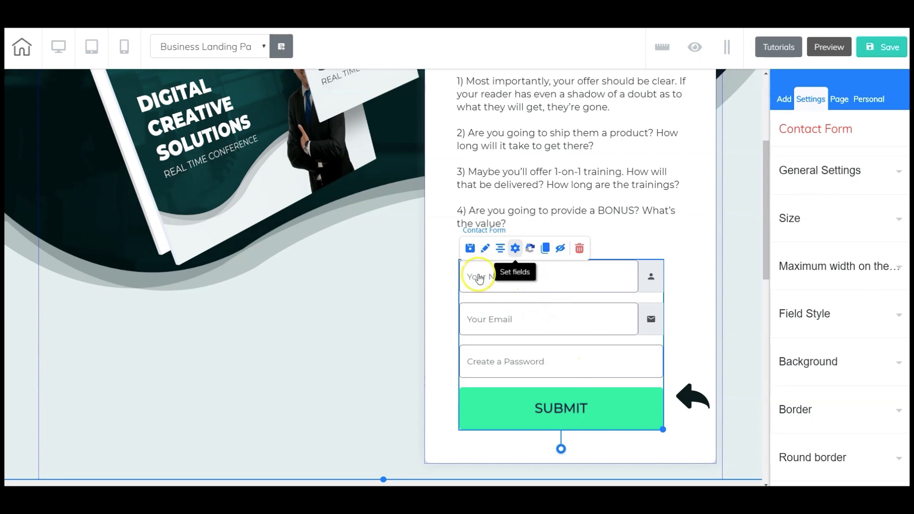
pyautogui.click(515, 248)
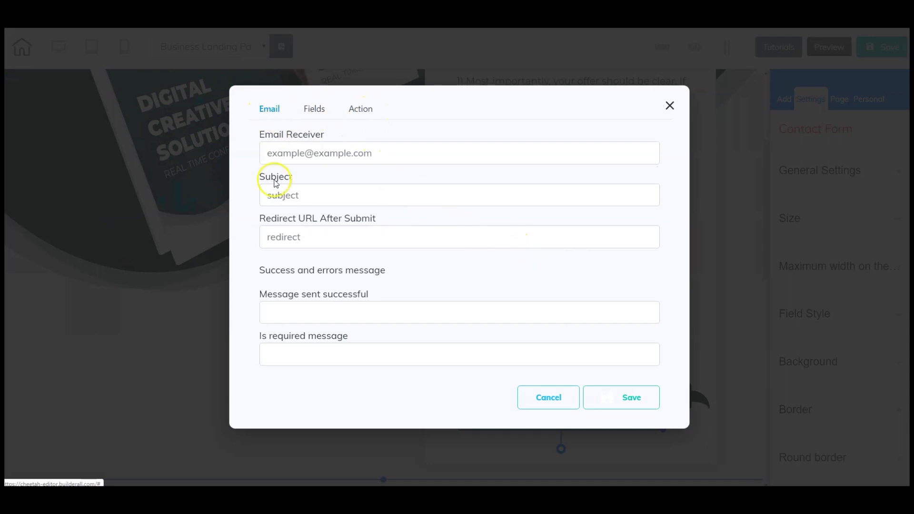
pyautogui.click(316, 107)
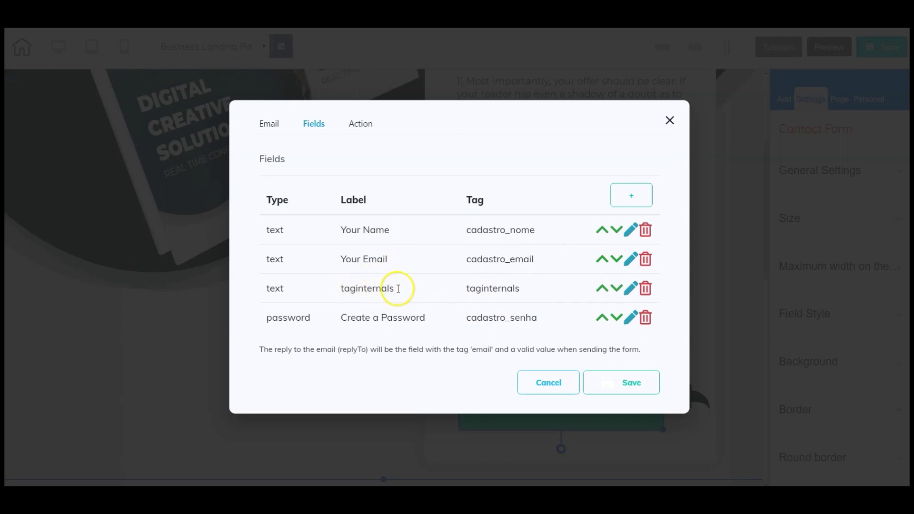
pyautogui.click(631, 291)
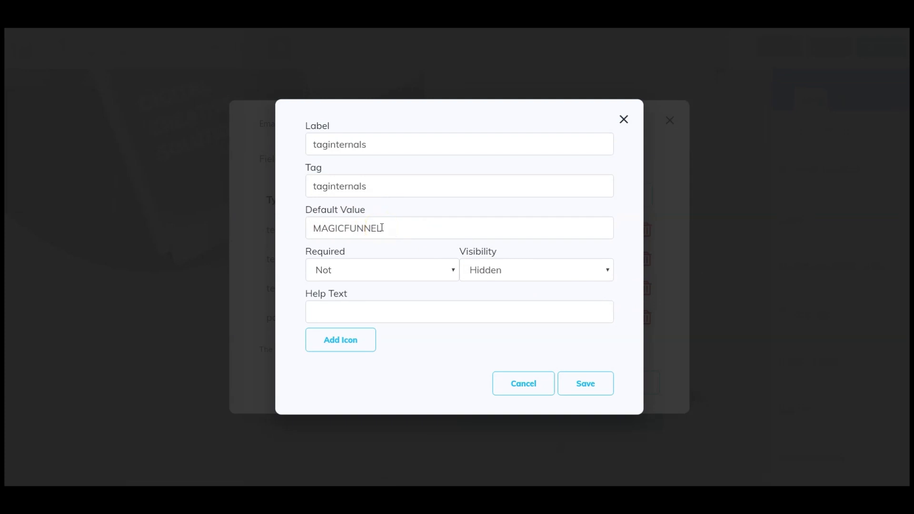
pyautogui.click(584, 382)
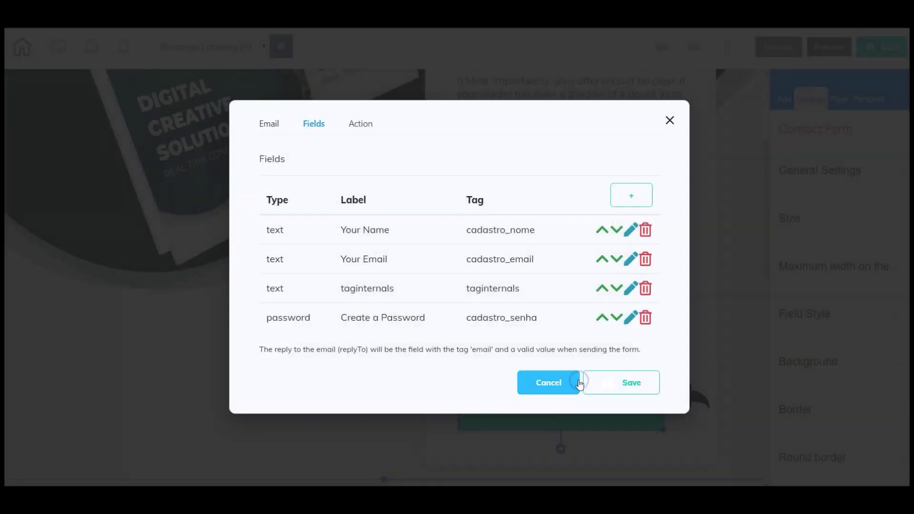
# - Paste the copied premium-usd-69 payment link with the affiliateguy.live after-payment address as the Magic Form's Action URL, and save the form and the page
pyautogui.click(361, 128)
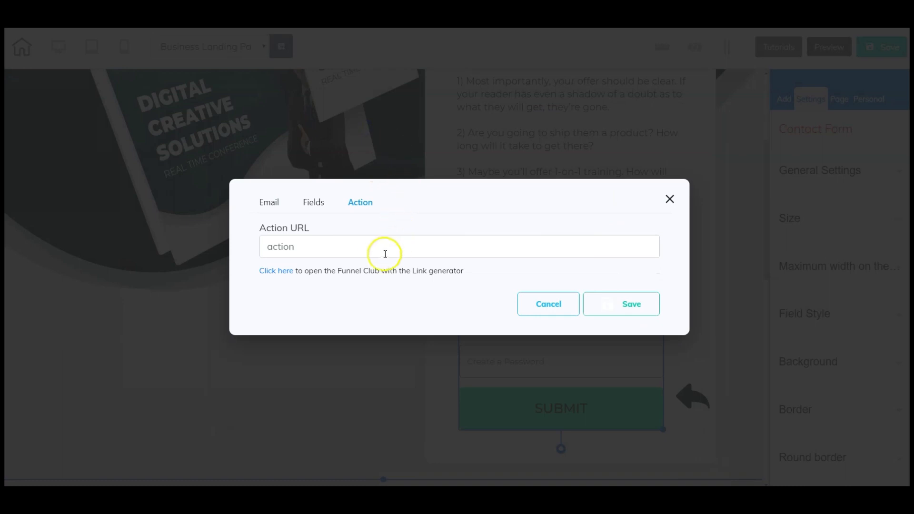
pyautogui.click(327, 247)
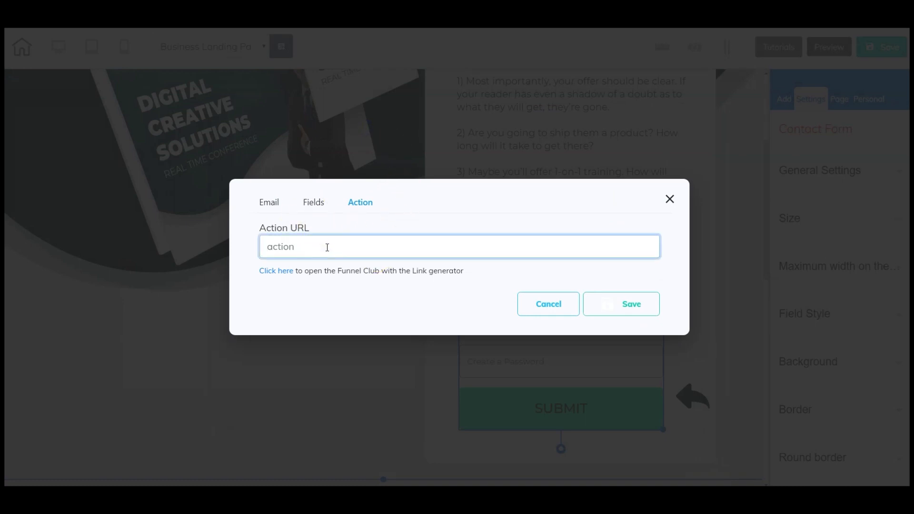
pyautogui.hotkey('ctrl', 'v')
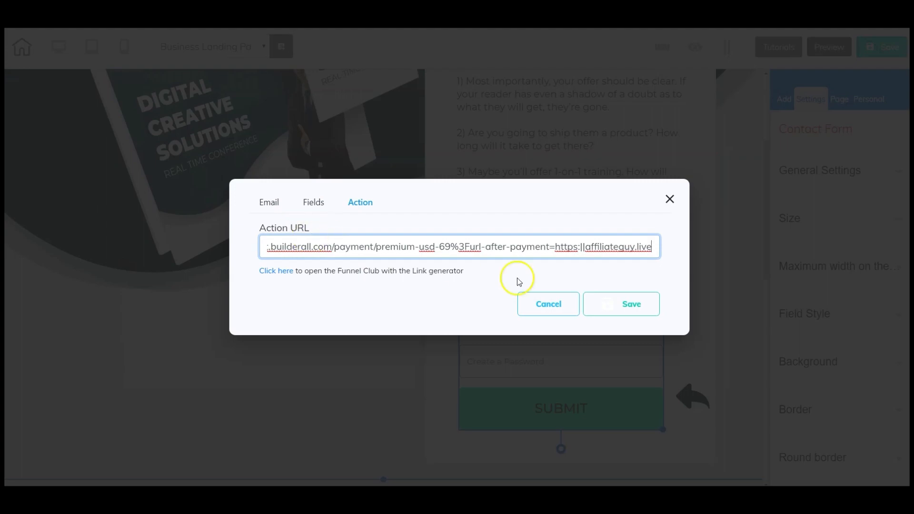
pyautogui.click(638, 309)
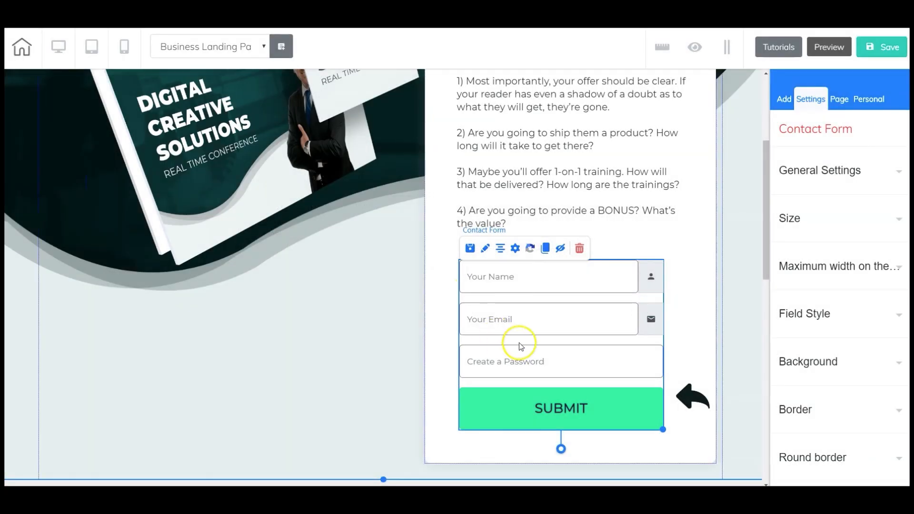
pyautogui.click(886, 46)
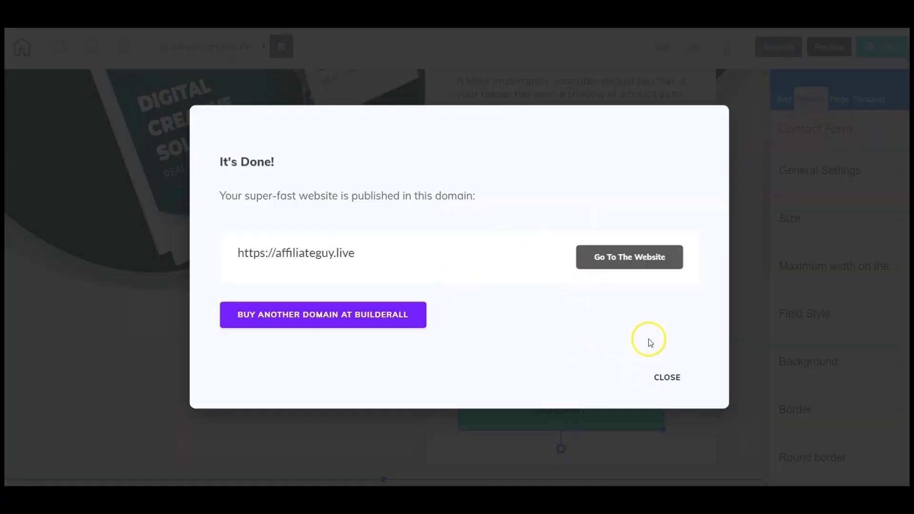
# - Open the published affiliateguy.live website and submit its registration form with a full name, an email address and a password
pyautogui.click(640, 261)
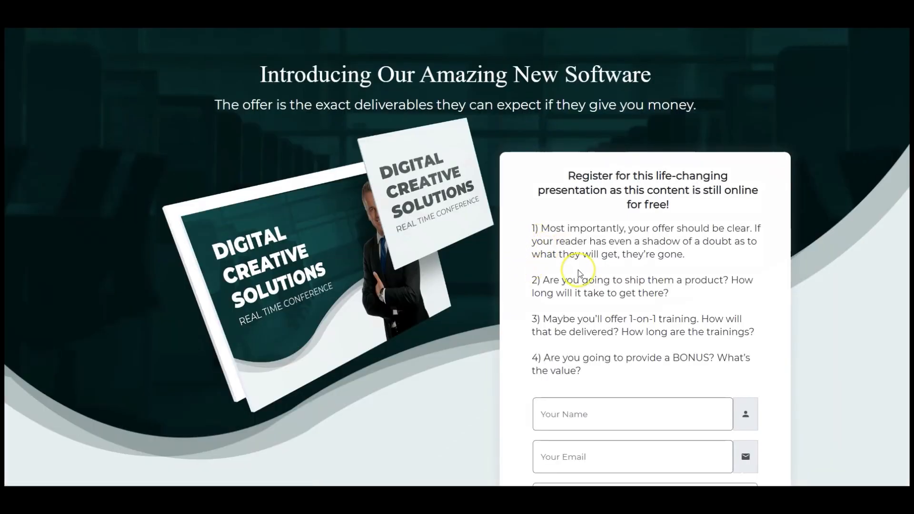
pyautogui.scroll(-2, 580, 275)
pyautogui.click(594, 322)
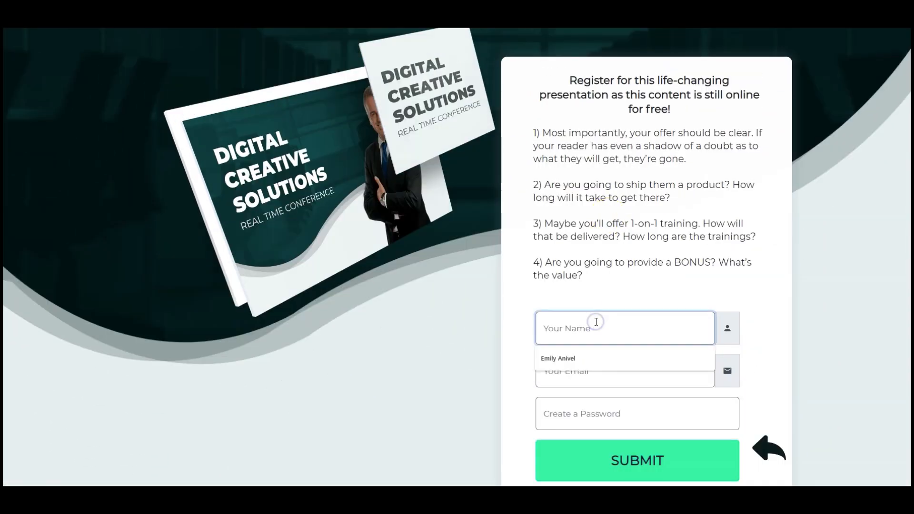
pyautogui.write('Elvis Presley')
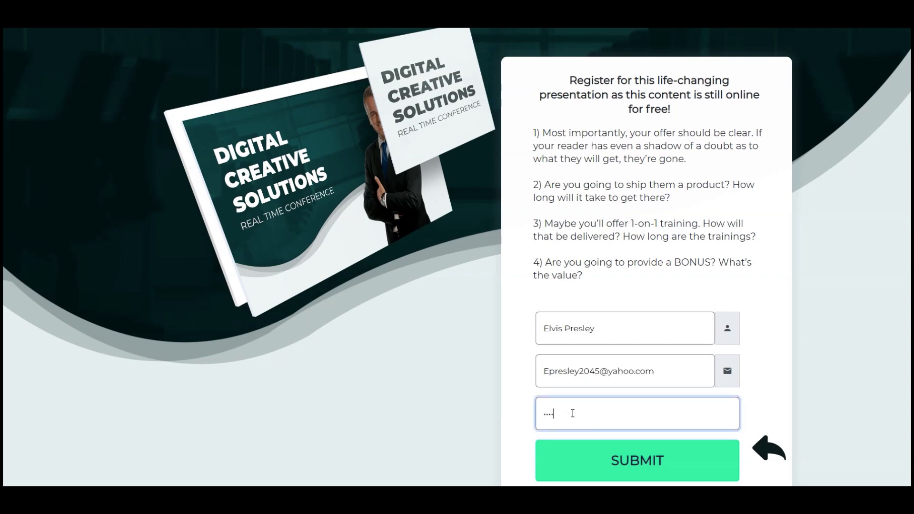
pyautogui.click(636, 454)
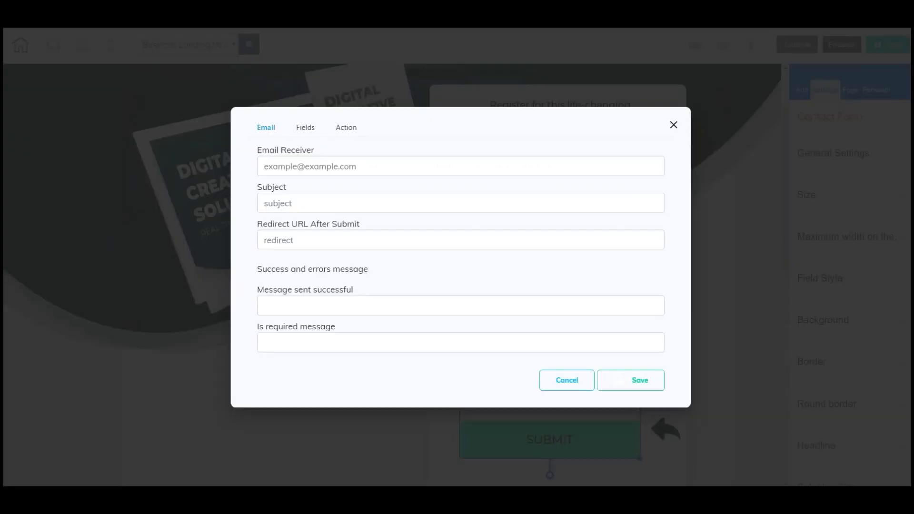
# - Select the landing page's contact form in the Cheetah editor and open the Funnel Club link generator from its action settings
pyautogui.click(153, 96)
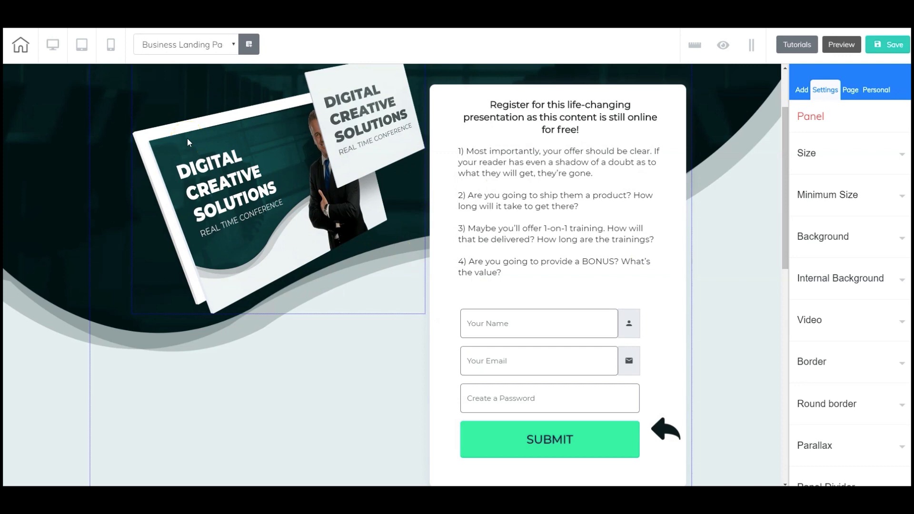
pyautogui.click(541, 336)
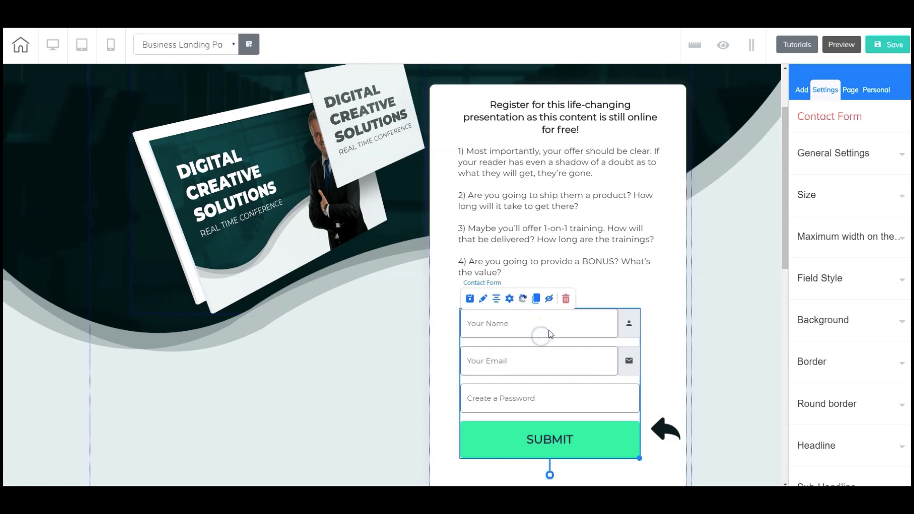
pyautogui.click(510, 299)
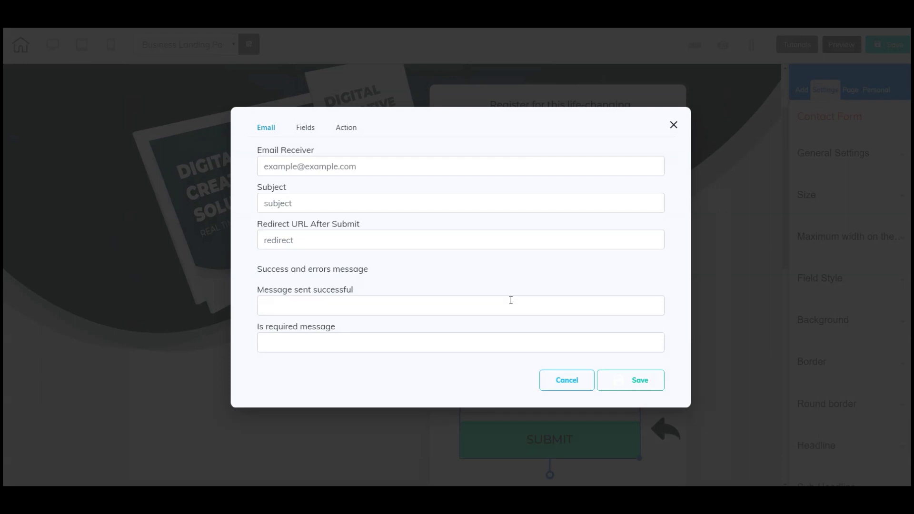
pyautogui.click(346, 129)
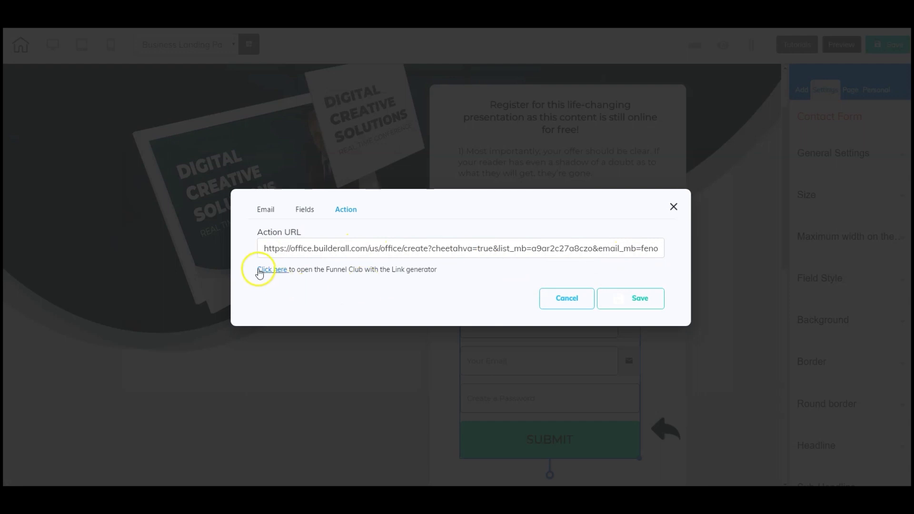
pyautogui.click(273, 270)
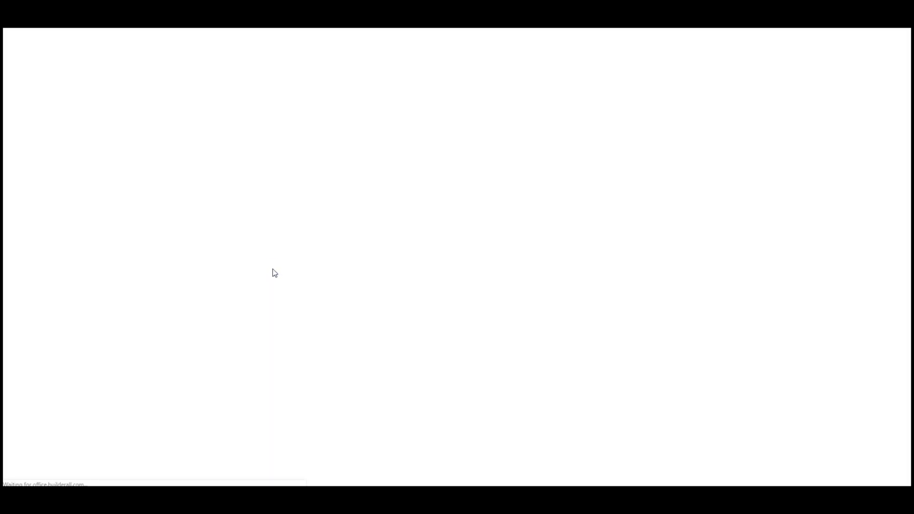